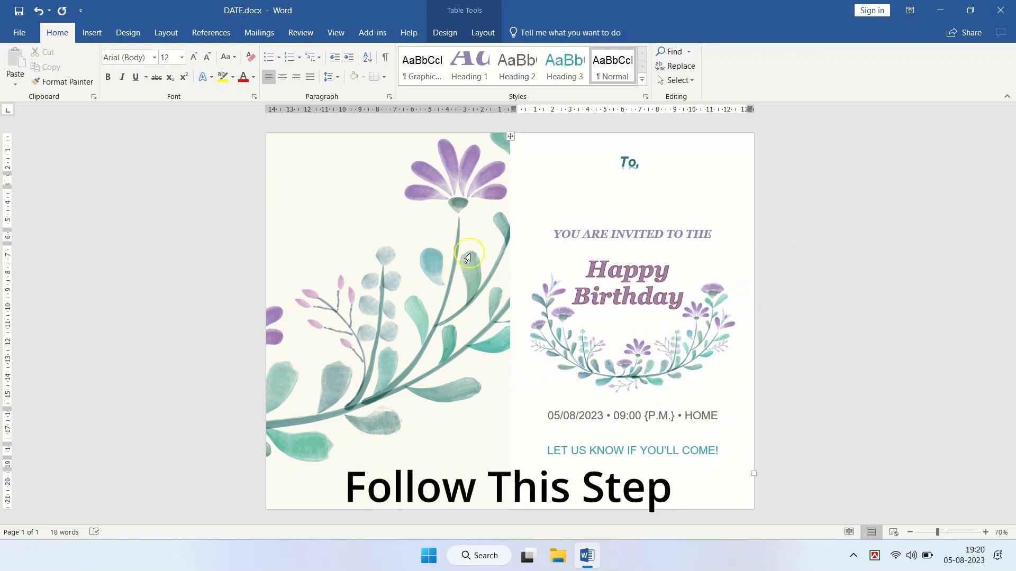
Step: Select the card's 'To,' text box and show the Select Recipients options on the Mailings tab
click(667, 209)
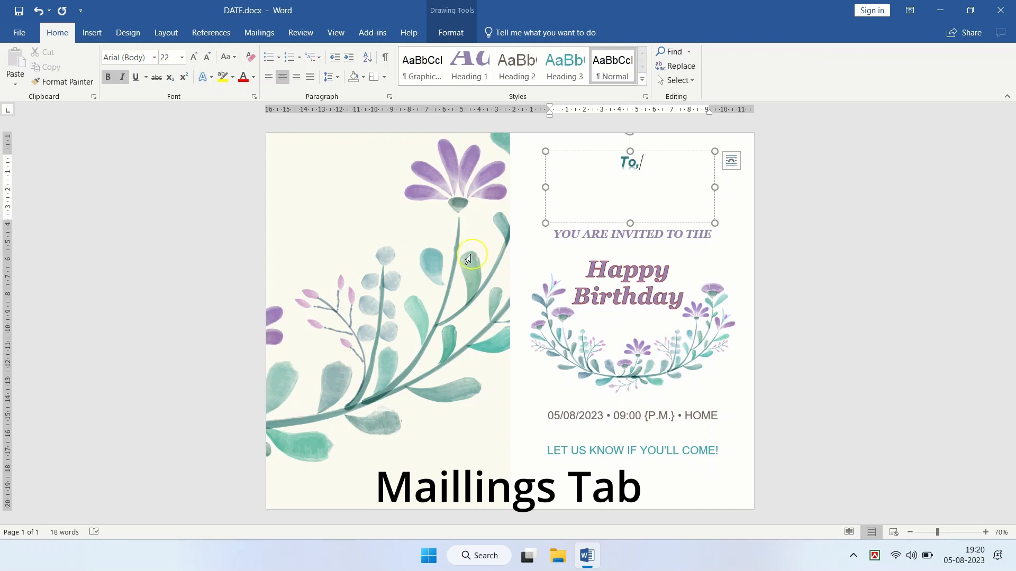
click(252, 38)
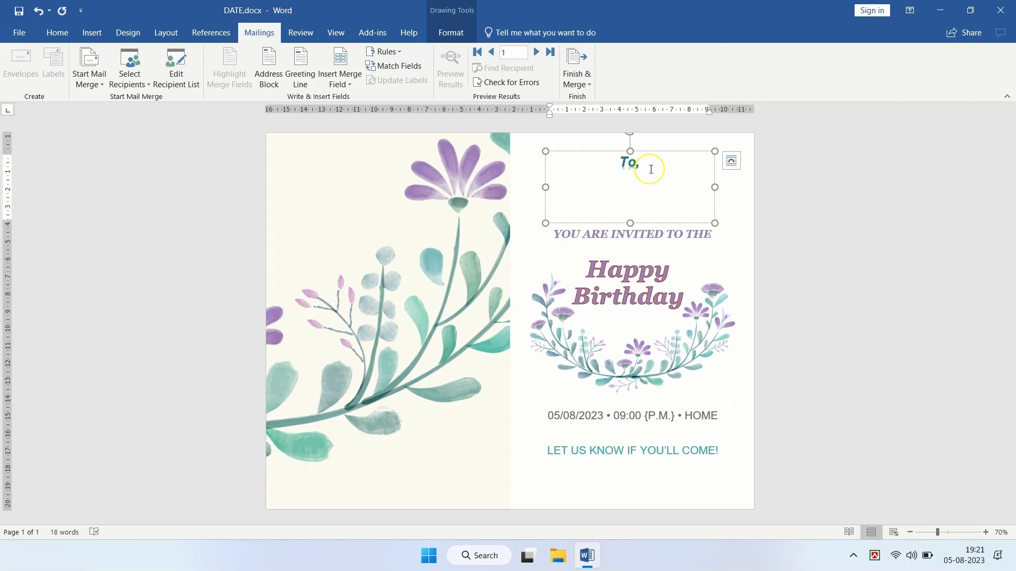
click(147, 84)
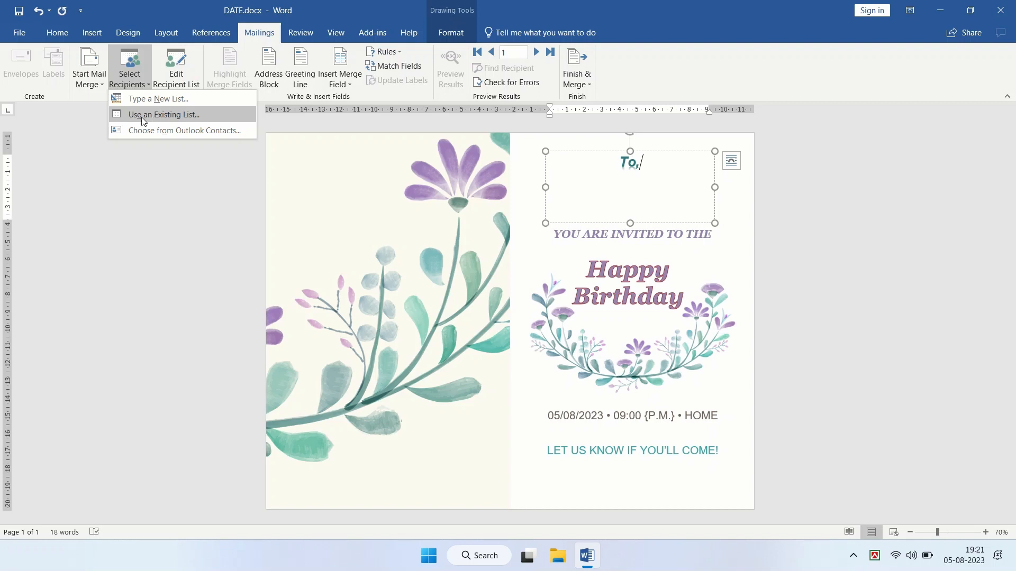
Step: Choose Type a New List and open Customize Columns in the New Address List dialog
click(164, 98)
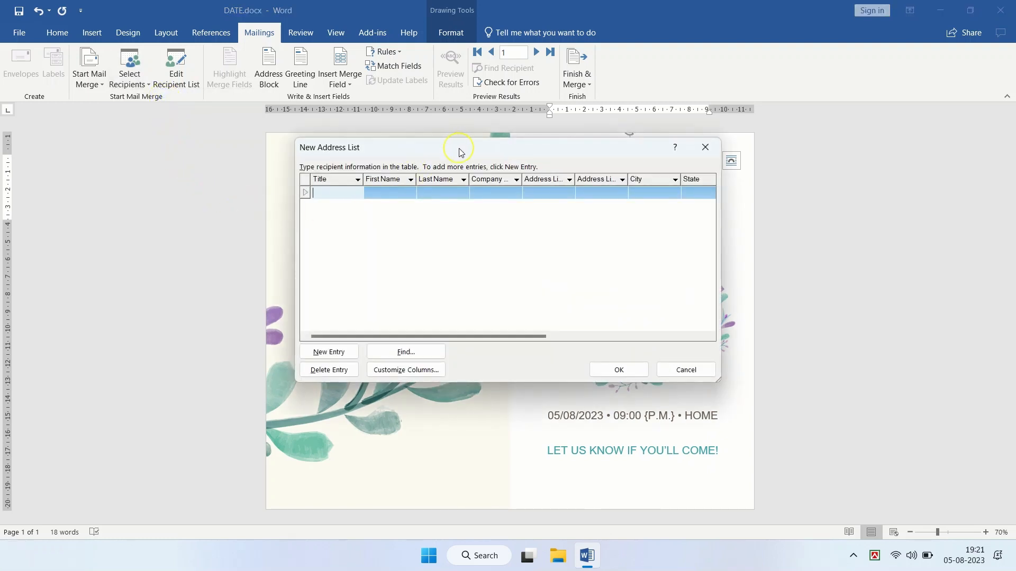
drag(460, 149, 501, 165)
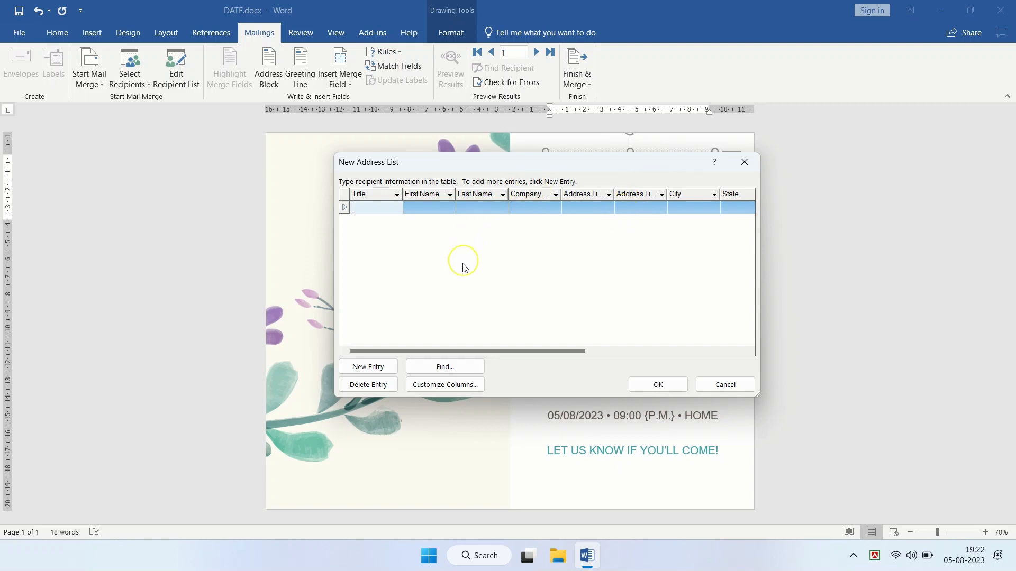
click(449, 385)
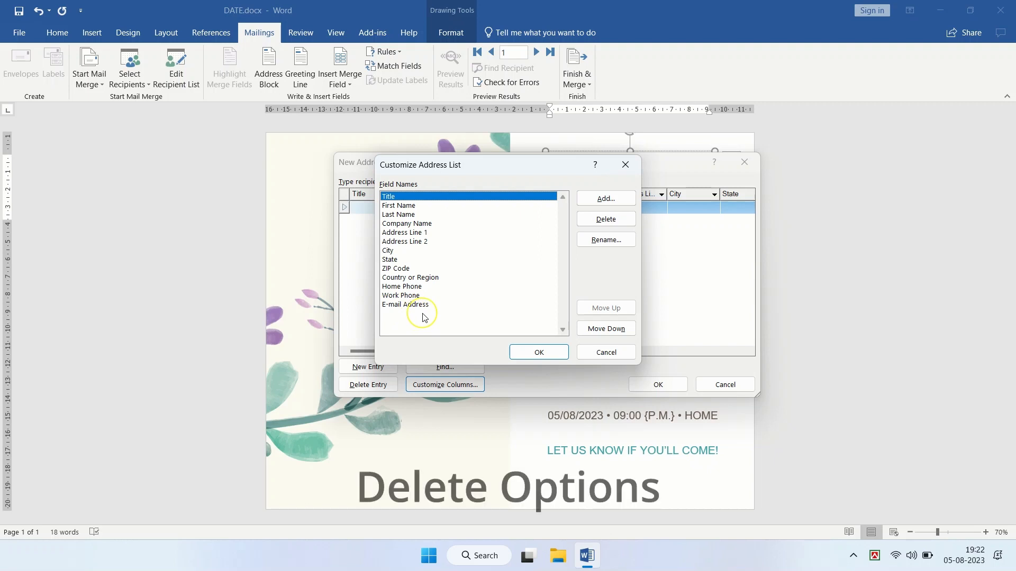
Step: Delete the E-mail Address, Work Phone, Country or Region, ZIP Code, Address Line 1, Company Name and Last Name fields
click(405, 305)
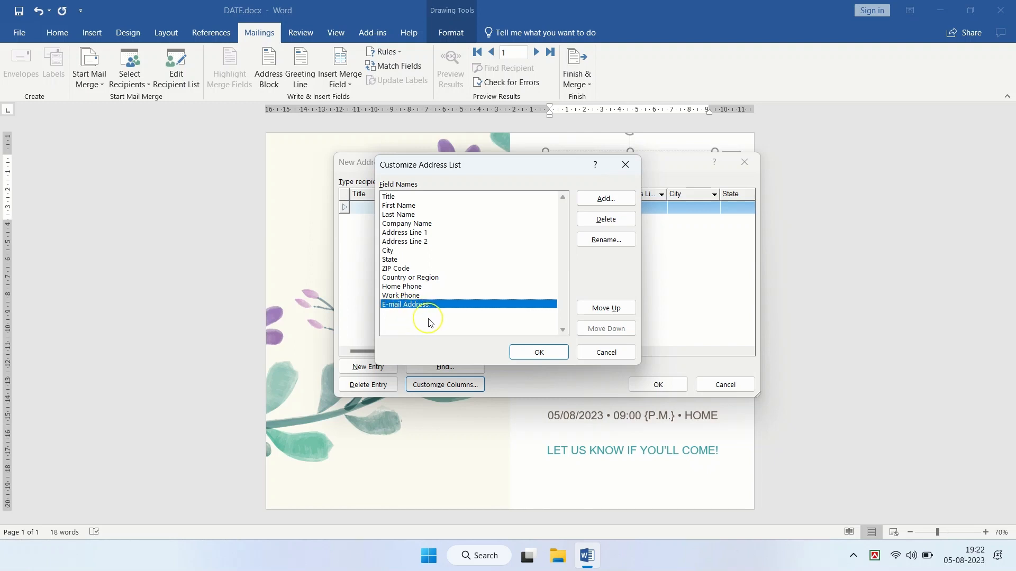
click(594, 221)
click(487, 313)
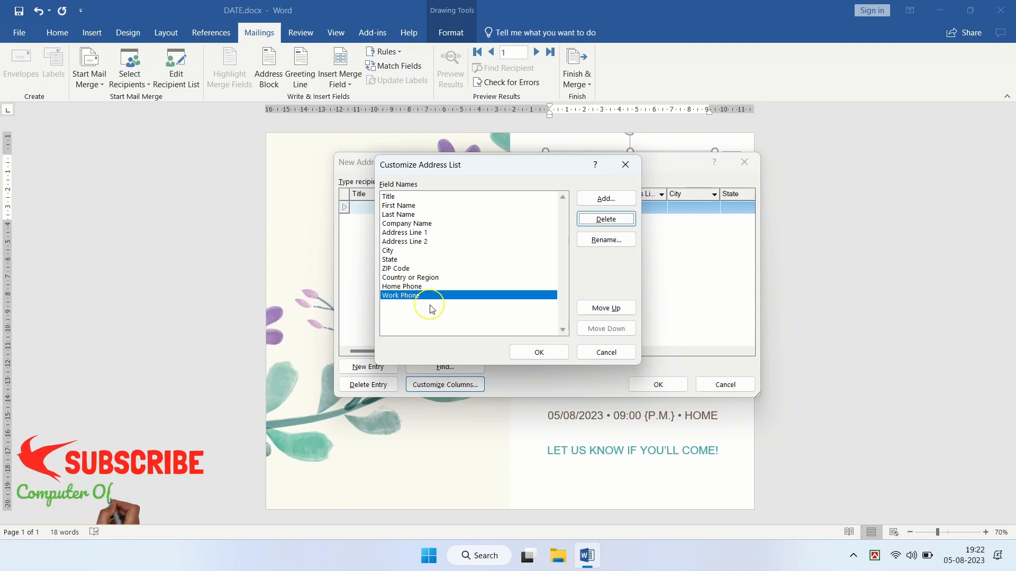
click(591, 224)
click(488, 314)
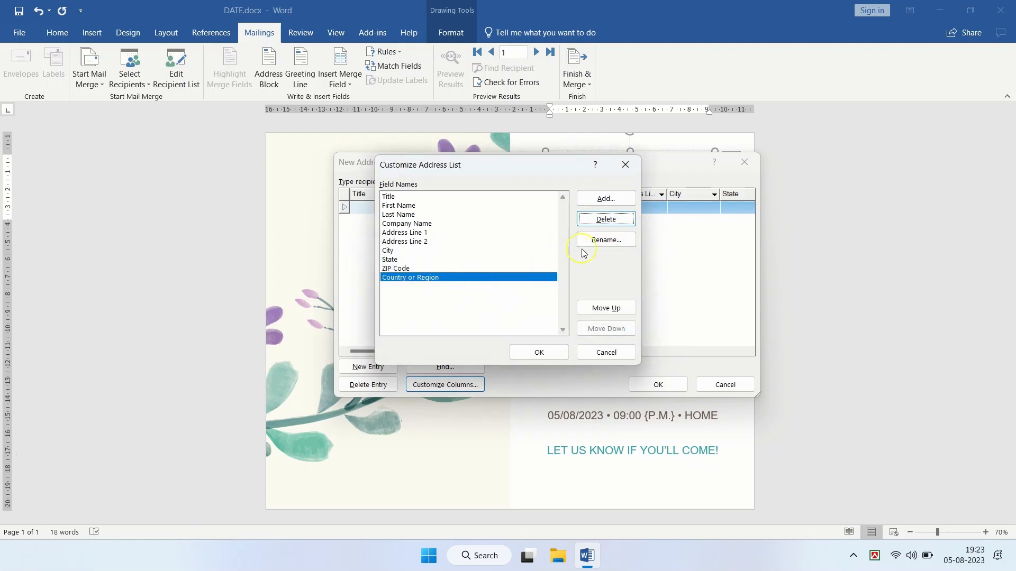
click(602, 218)
click(488, 314)
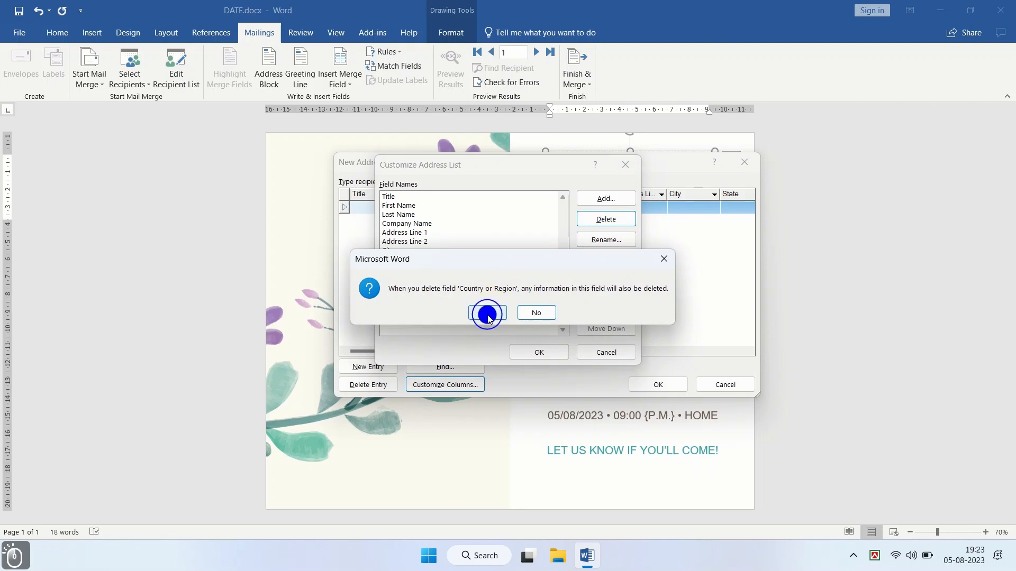
click(603, 218)
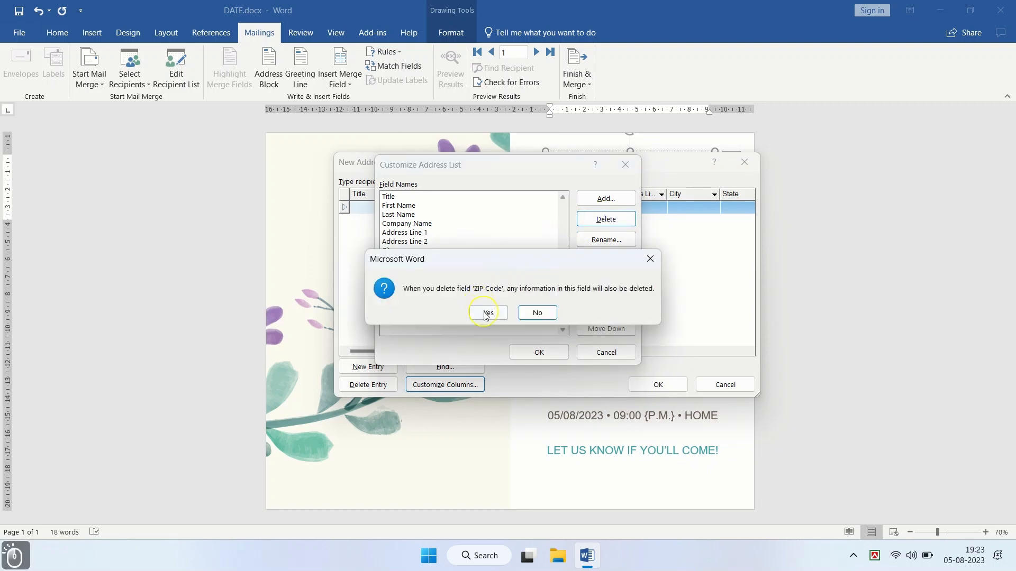
click(486, 314)
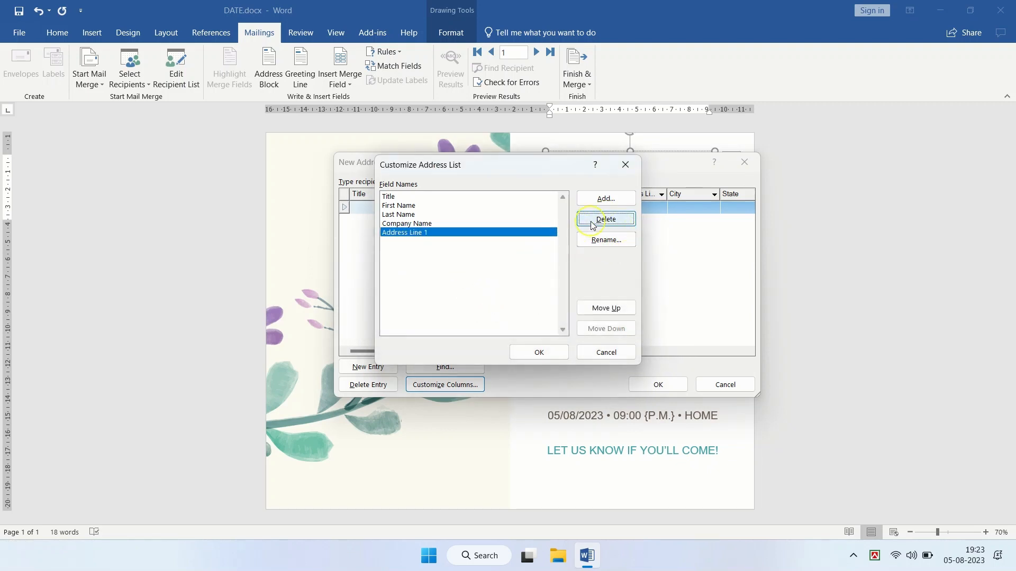
click(590, 221)
click(487, 313)
click(592, 218)
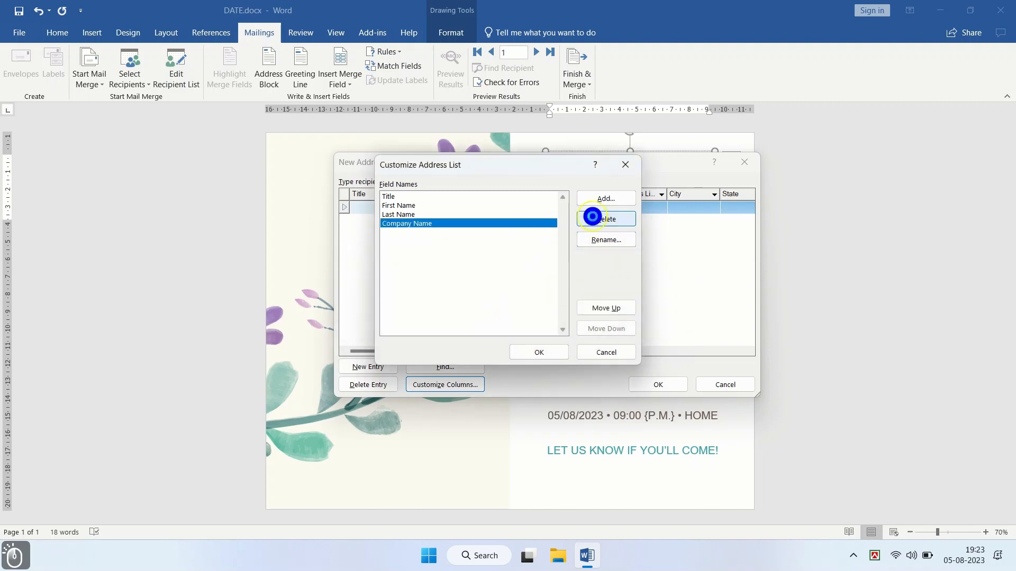
click(488, 313)
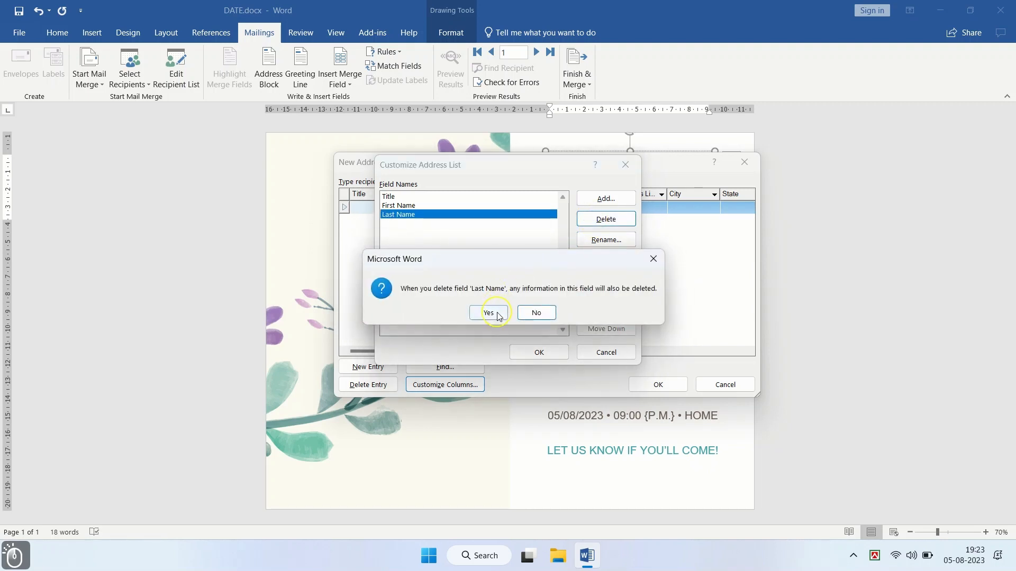
click(488, 313)
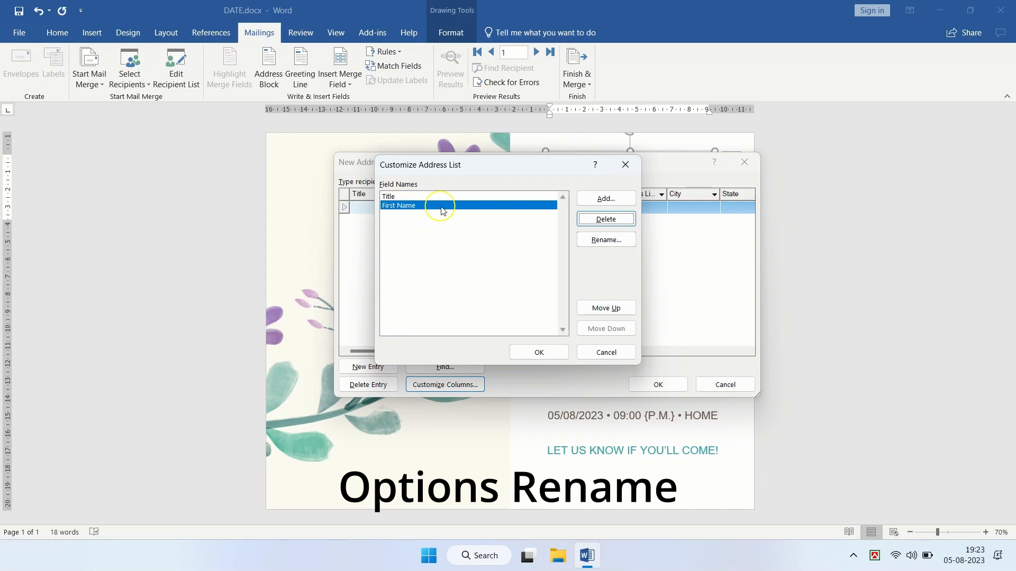
Step: Rename the First Name field to Name
click(593, 242)
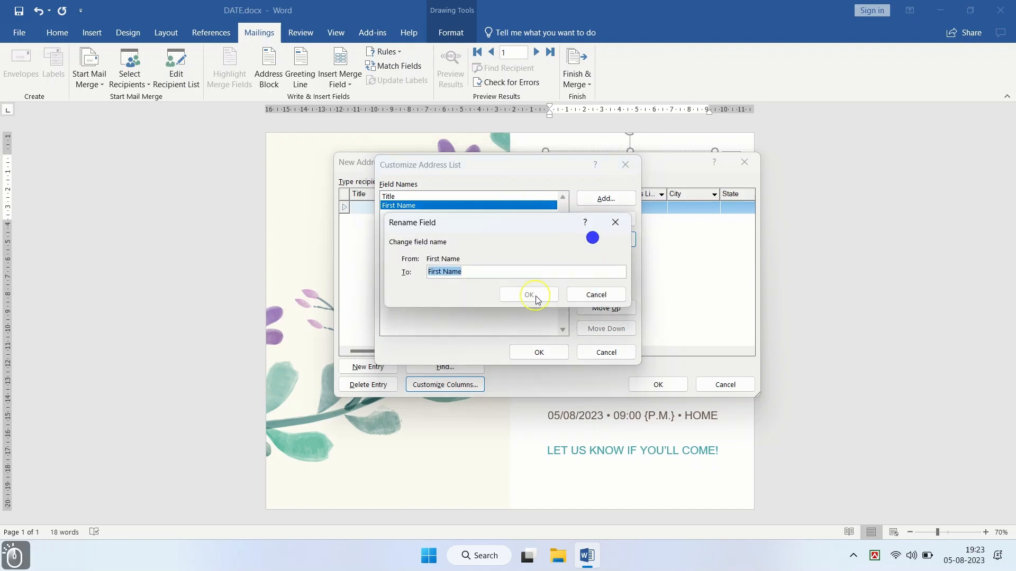
click(444, 271)
key(BackSpace)
key(BackSpace)
key(BackSpace)
key(BackSpace)
key(BackSpace)
key(BackSpace)
key(BackSpace)
key(BackSpace)
key(BackSpace)
click(524, 300)
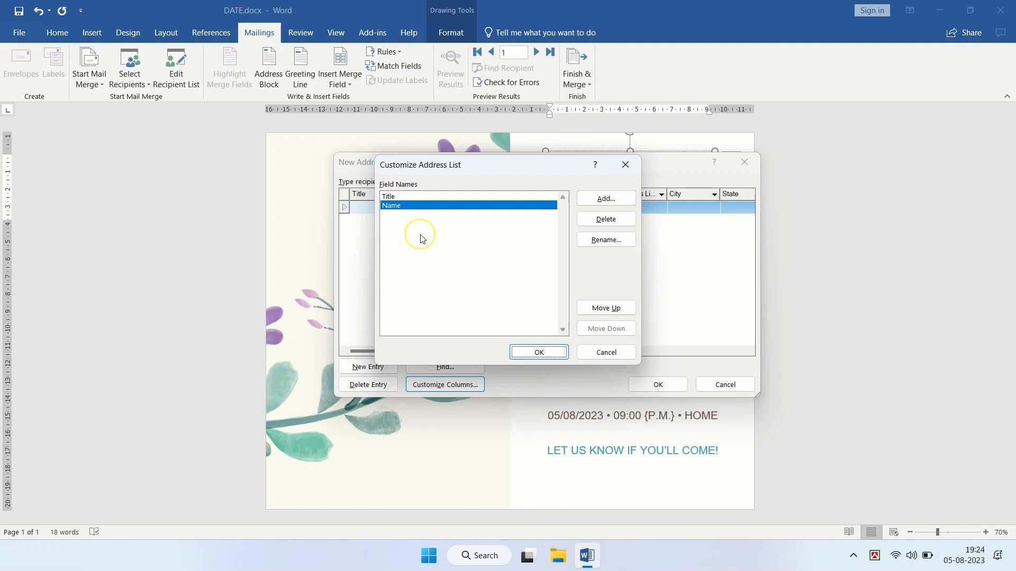
Step: Add a field called Rel and apply the Title, Name and Rel columns
click(398, 195)
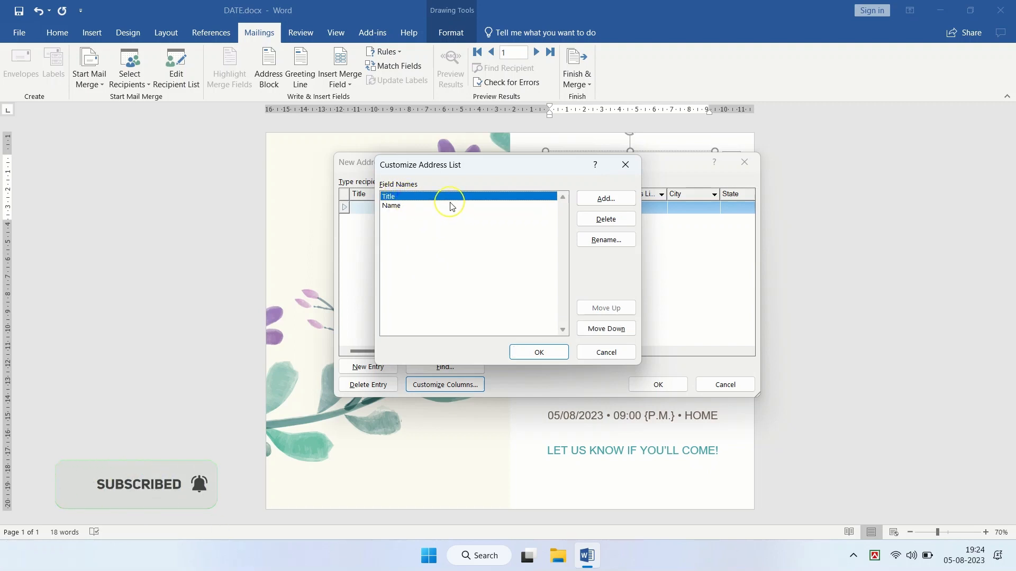
click(420, 206)
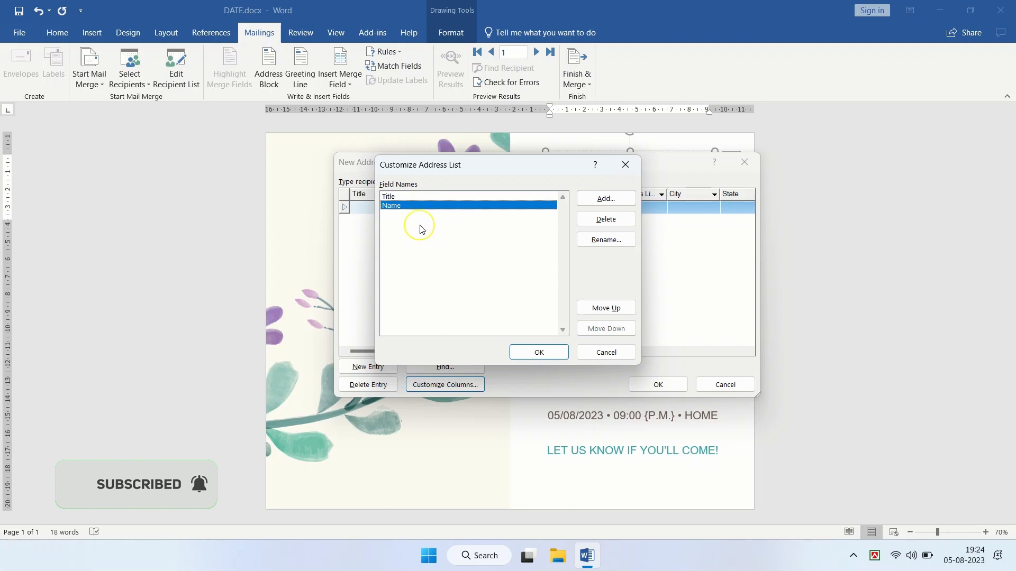
click(595, 199)
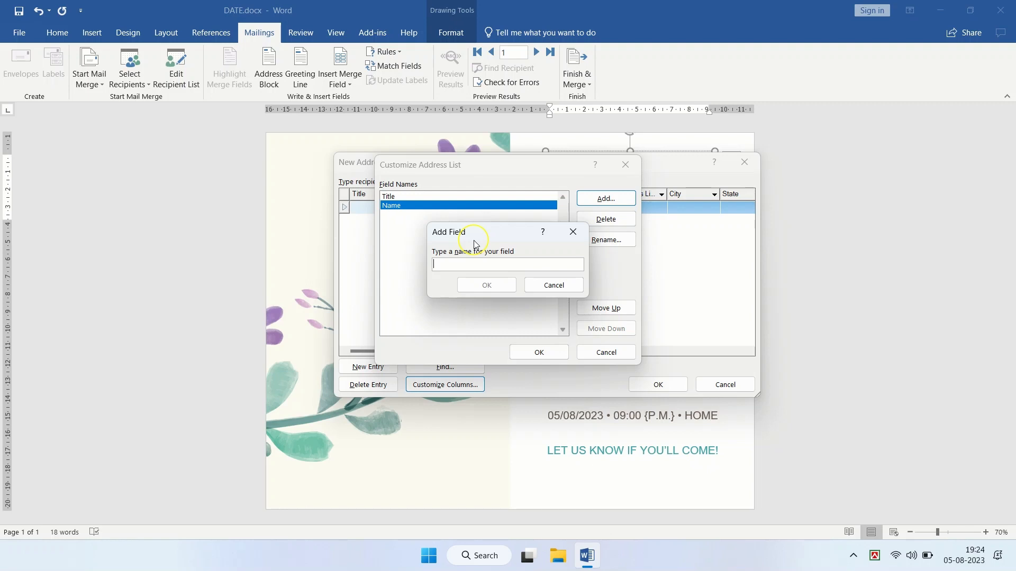
text(Rel)
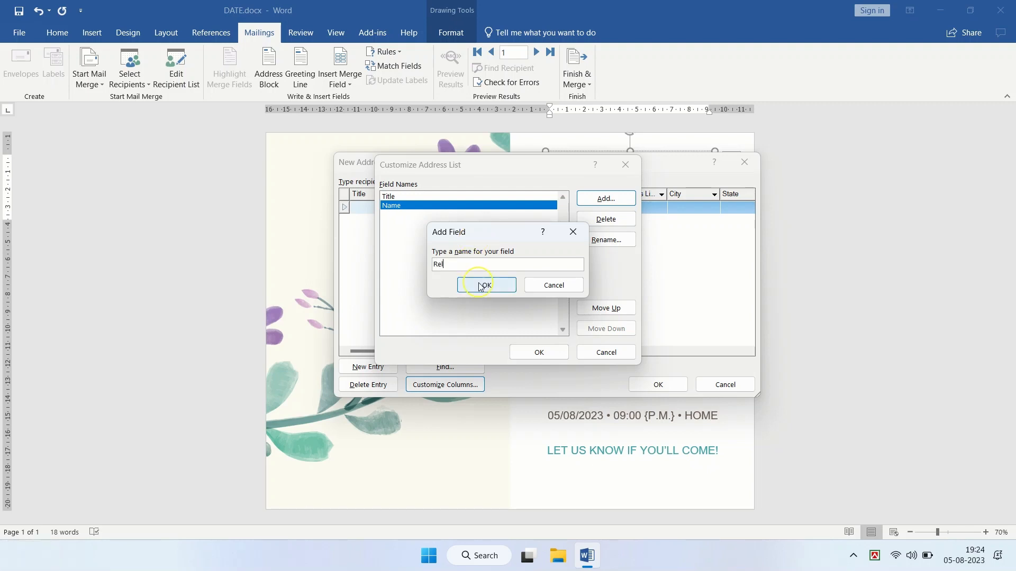
click(482, 286)
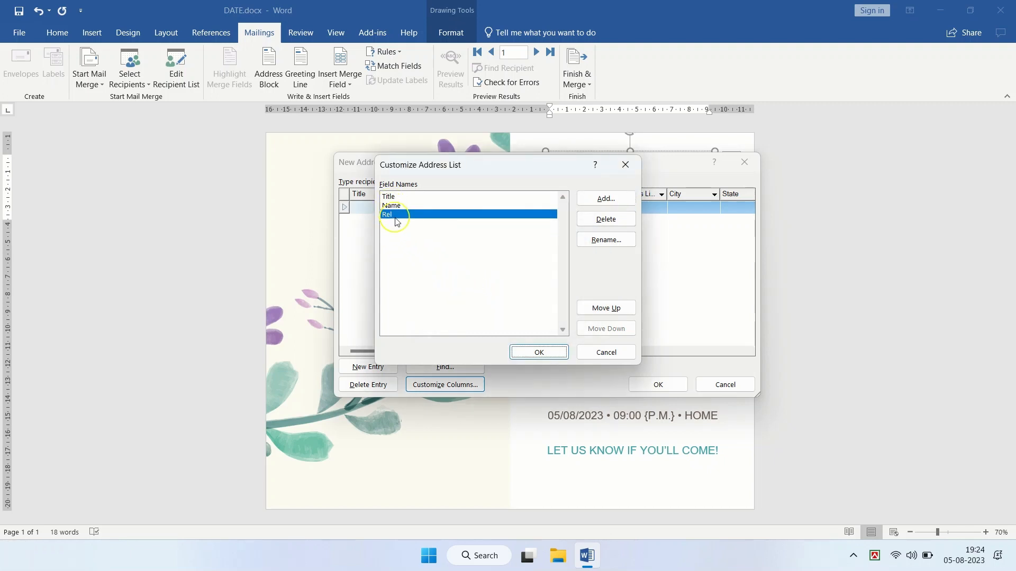
click(534, 353)
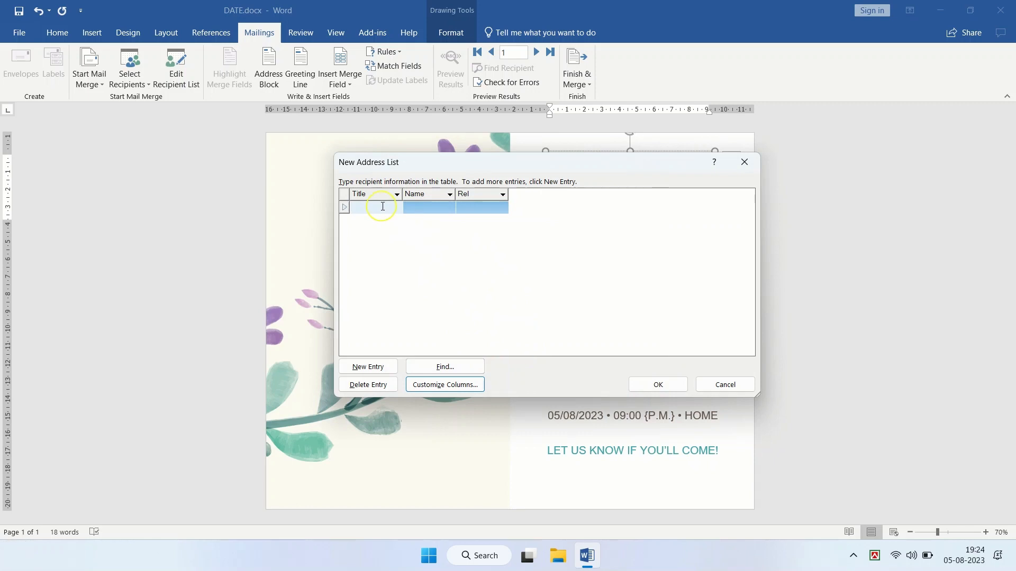
Step: Enter the first recipient with title Mis, the person's full name and relation Dadi ma
click(370, 207)
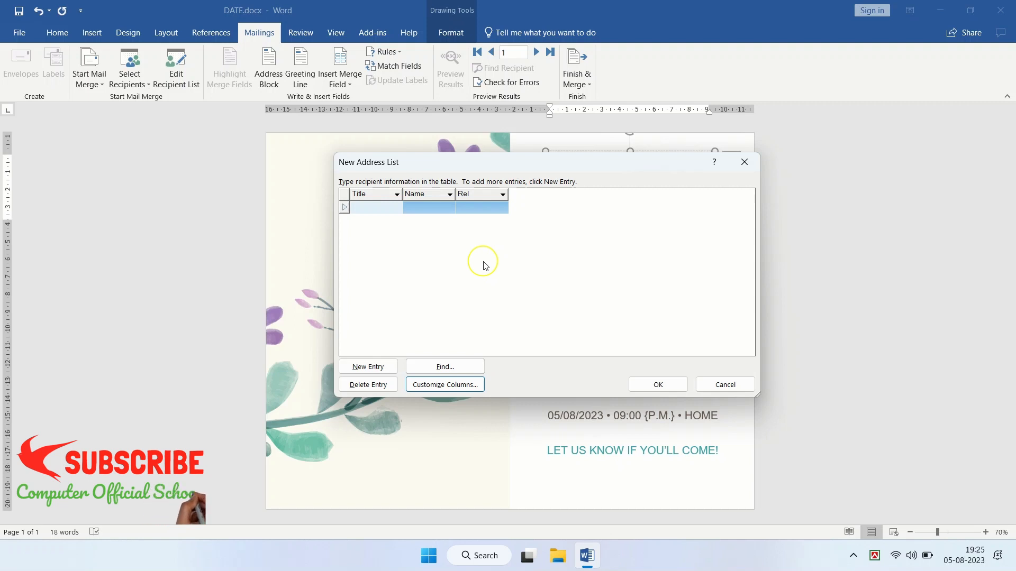
click(373, 206)
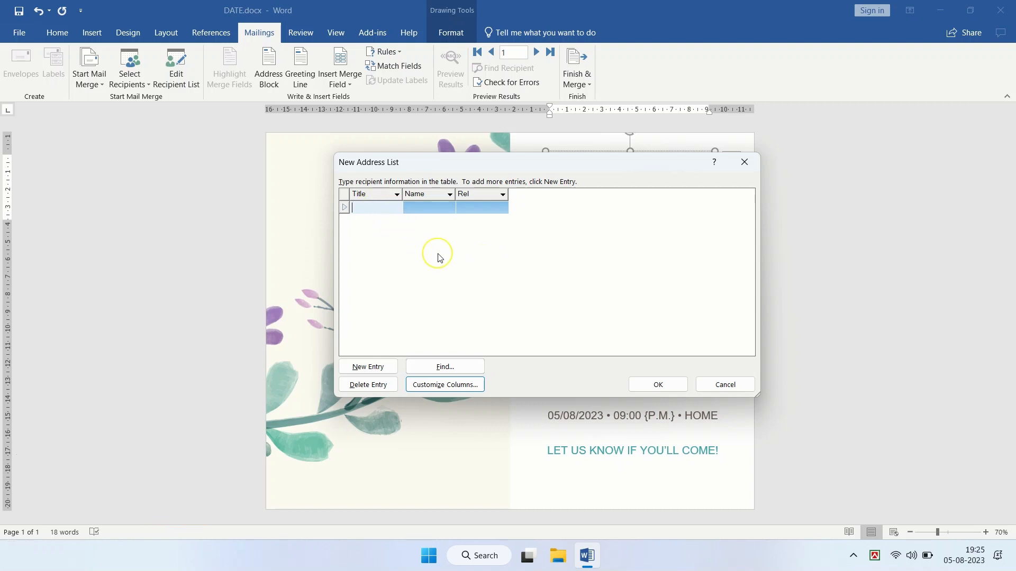
text(Mis)
key(Tab)
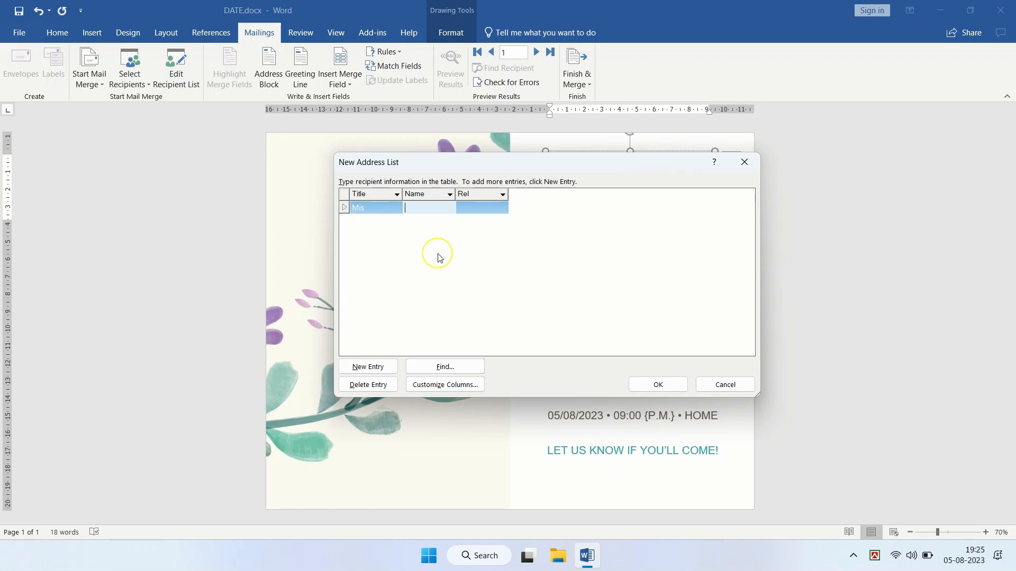
key(Tab)
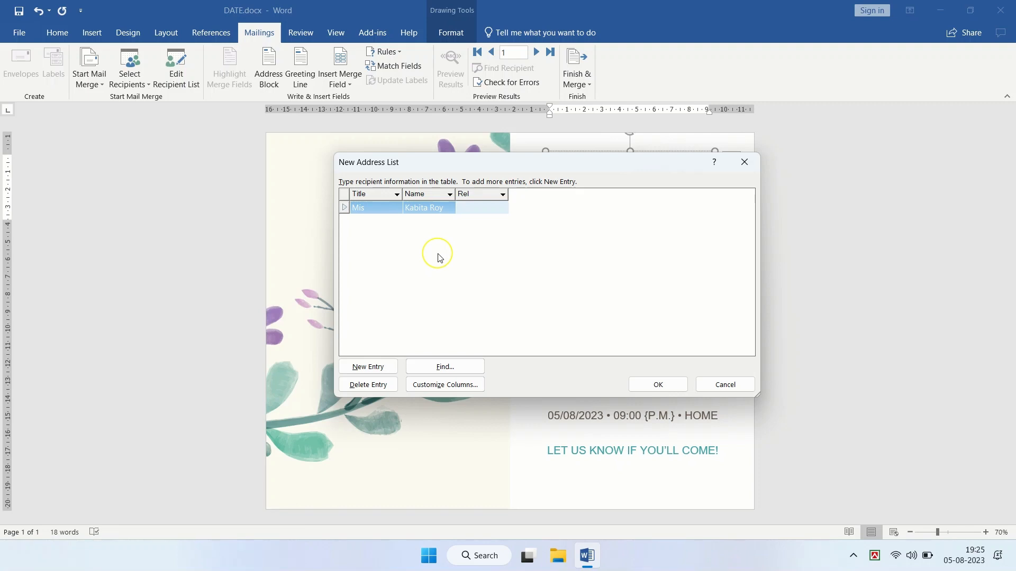
drag(554, 164, 559, 189)
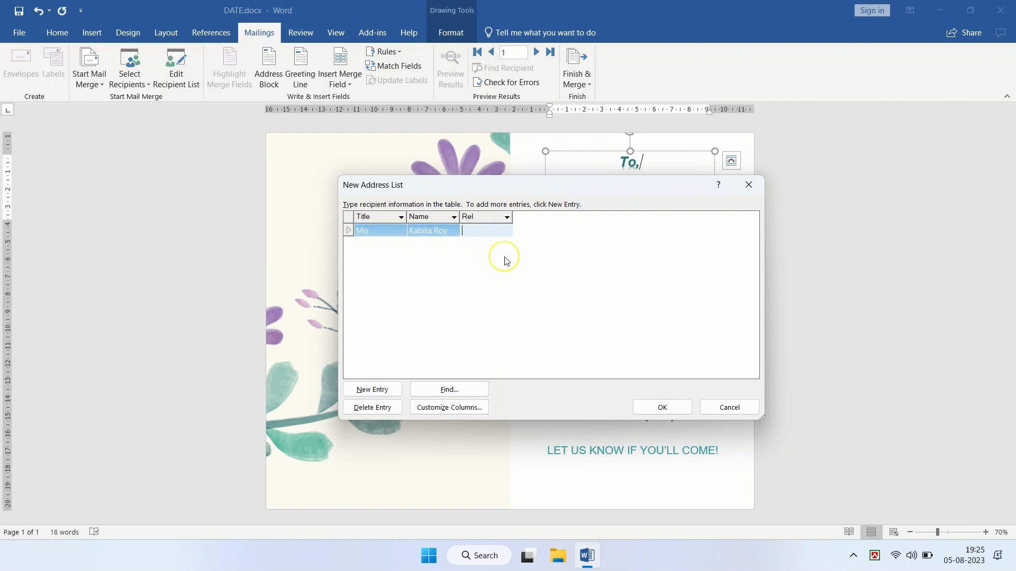
text(Da)
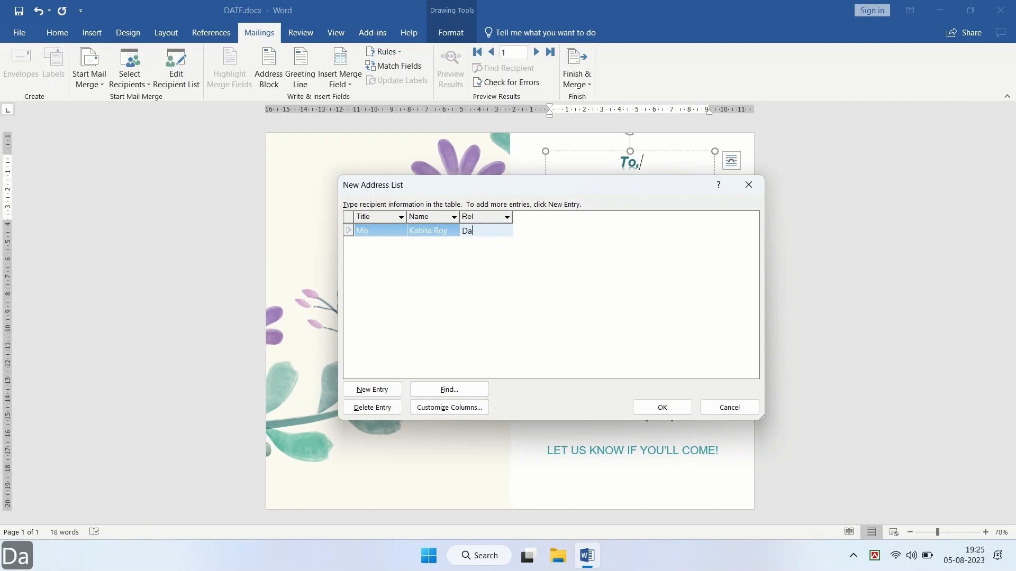
text(di ma)
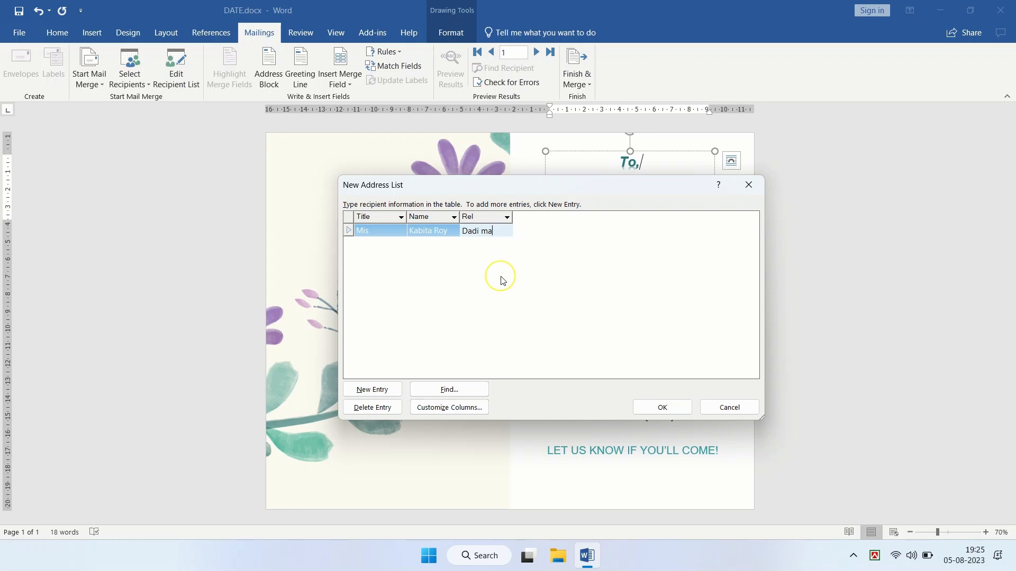
Step: Add a second recipient with title Mr, full name and relation Dadu vai, then confirm the list
click(372, 394)
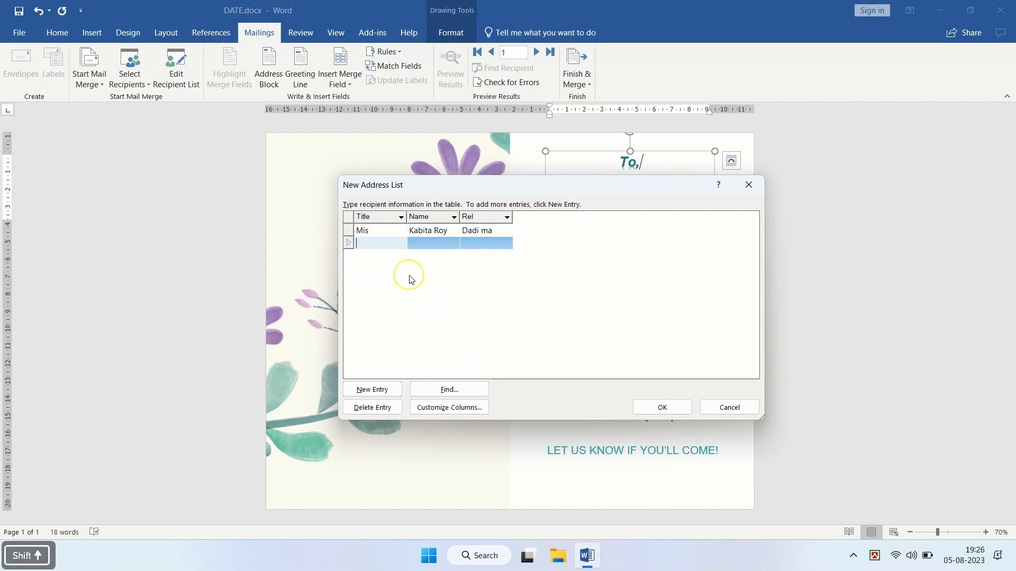
text(Mr)
key(Tab)
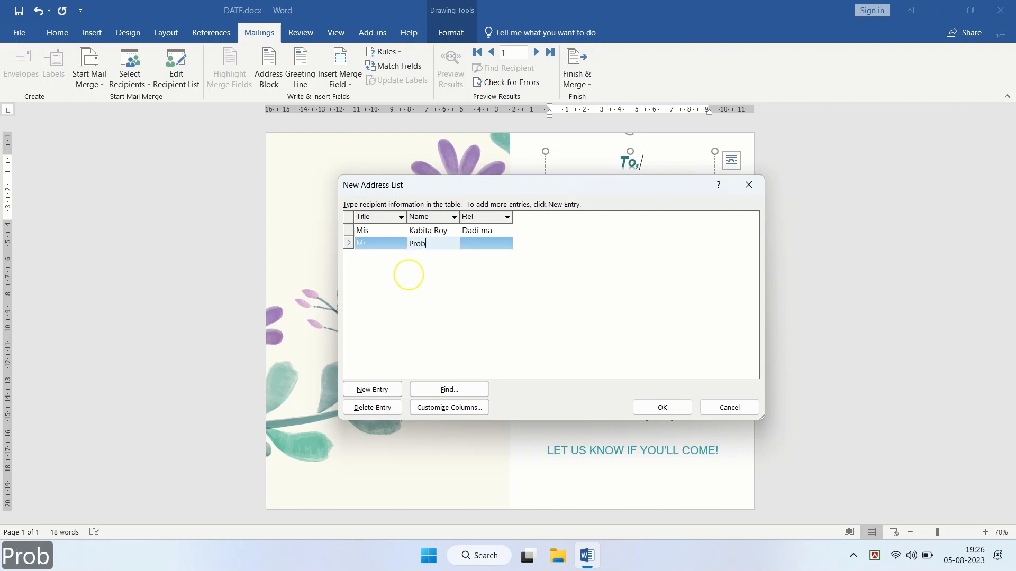
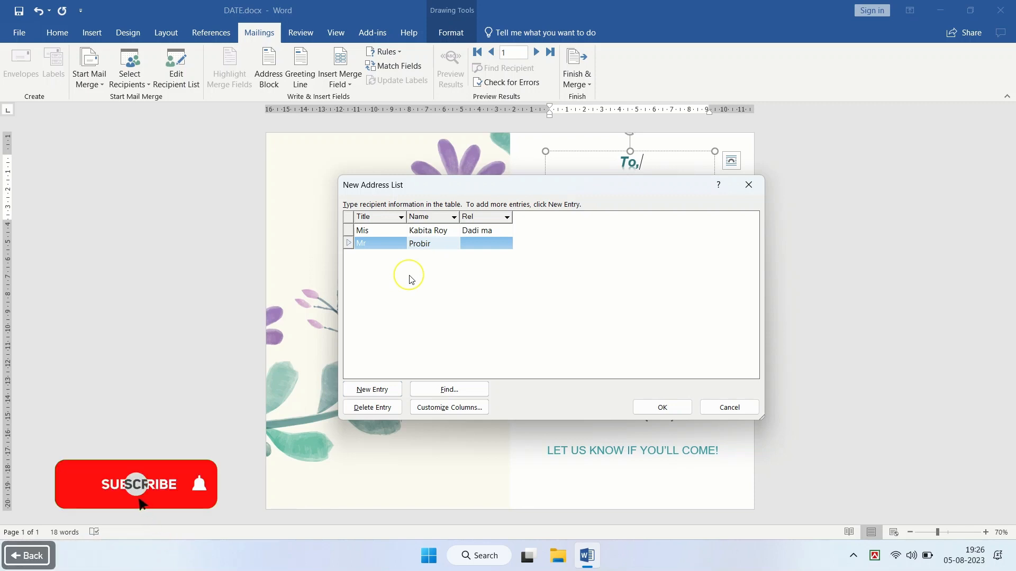
text(Roy)
key(Tab)
text(Dadu )
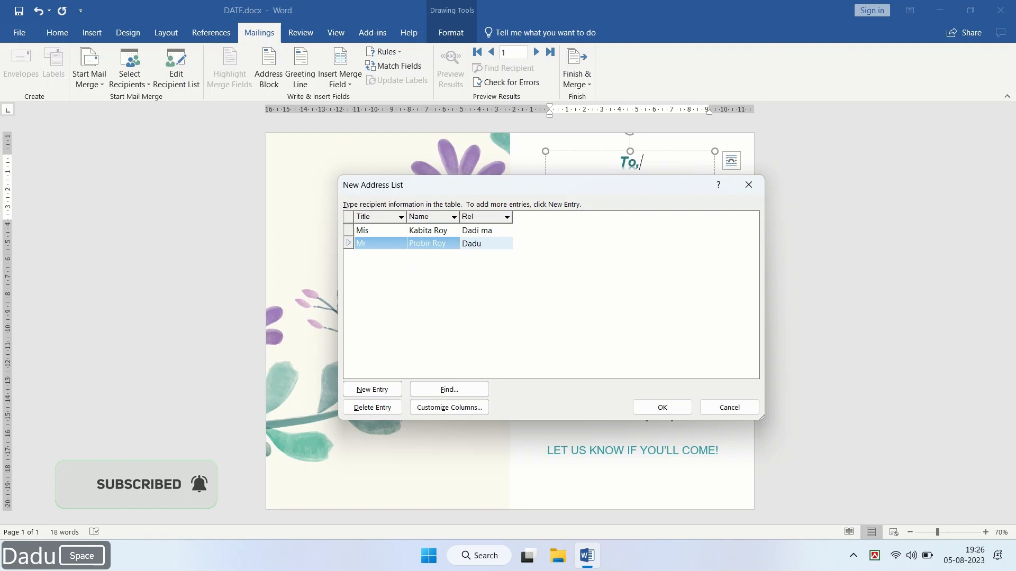
text(vai)
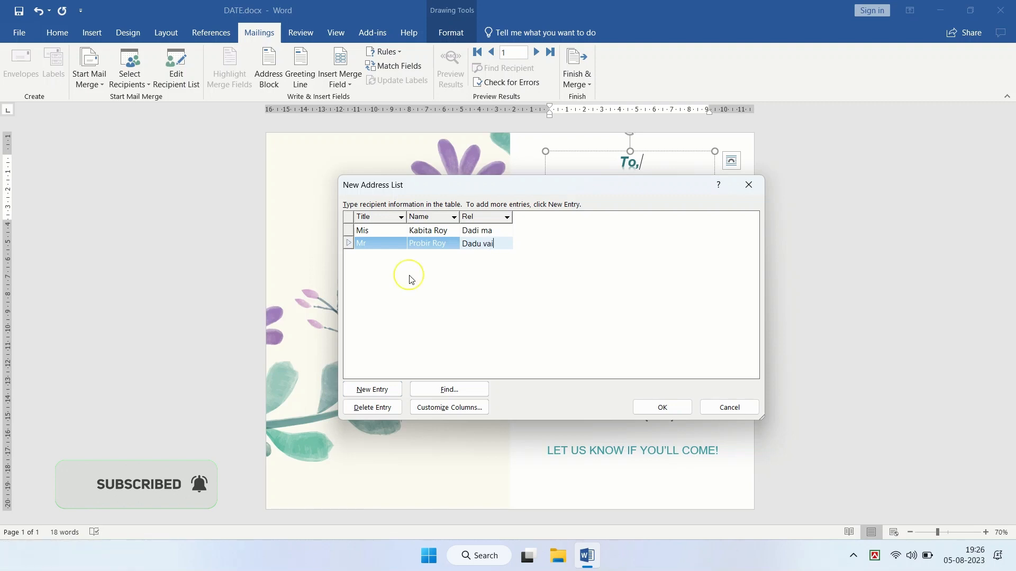
click(376, 390)
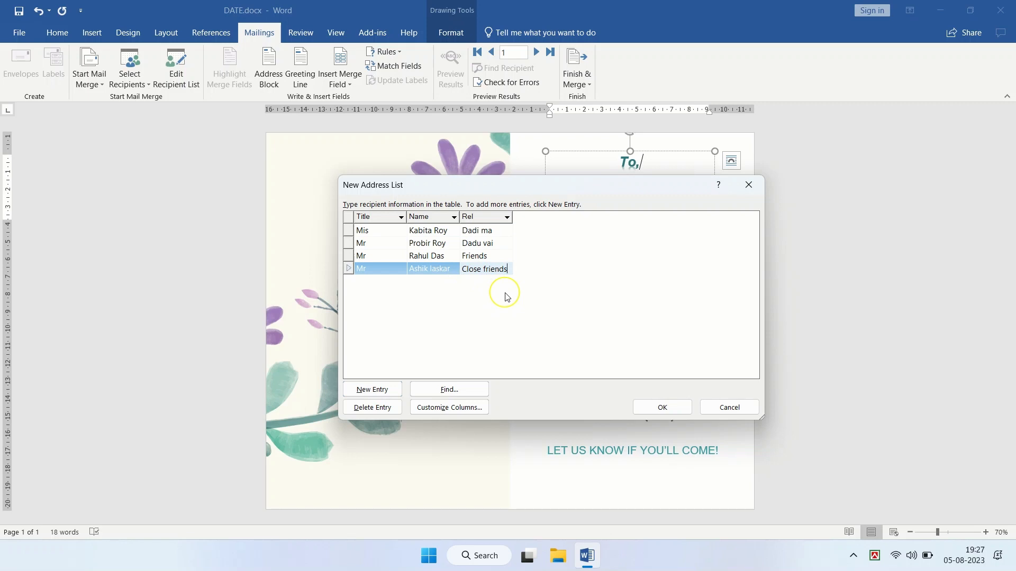
drag(556, 181, 510, 234)
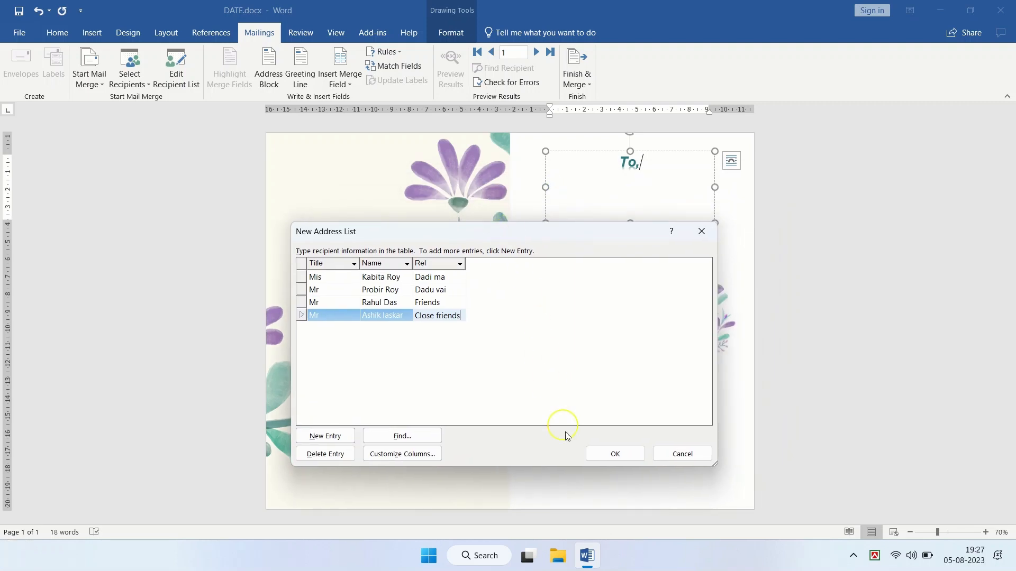
click(612, 455)
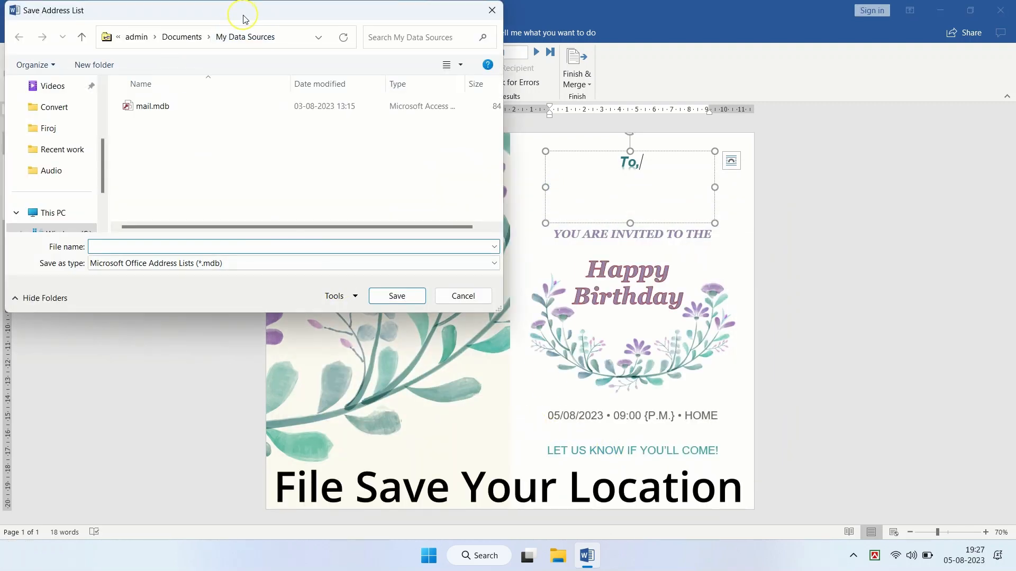
Step: Save the address list to the Desktop under the file name New
drag(245, 19, 330, 68)
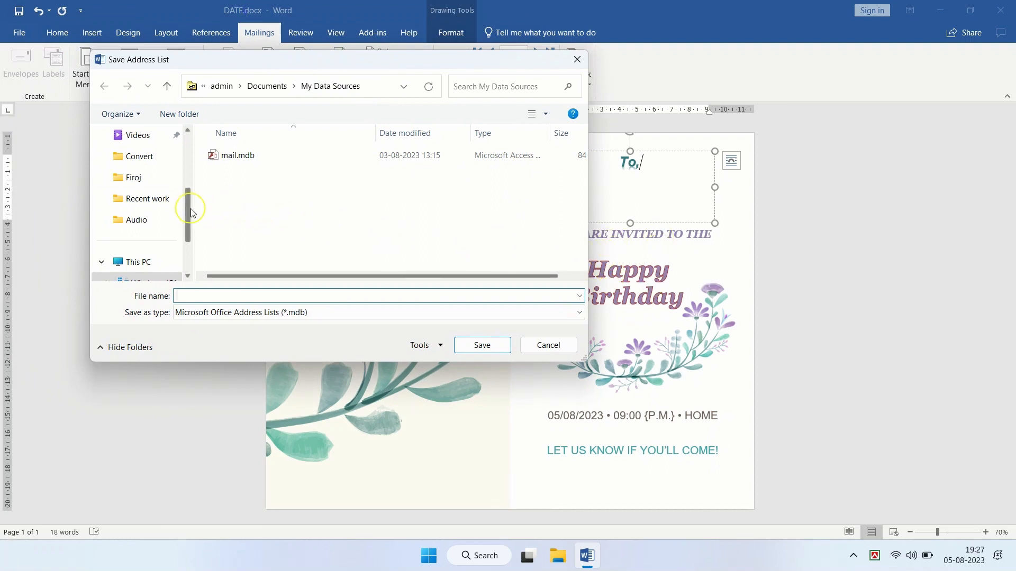
drag(190, 212, 189, 153)
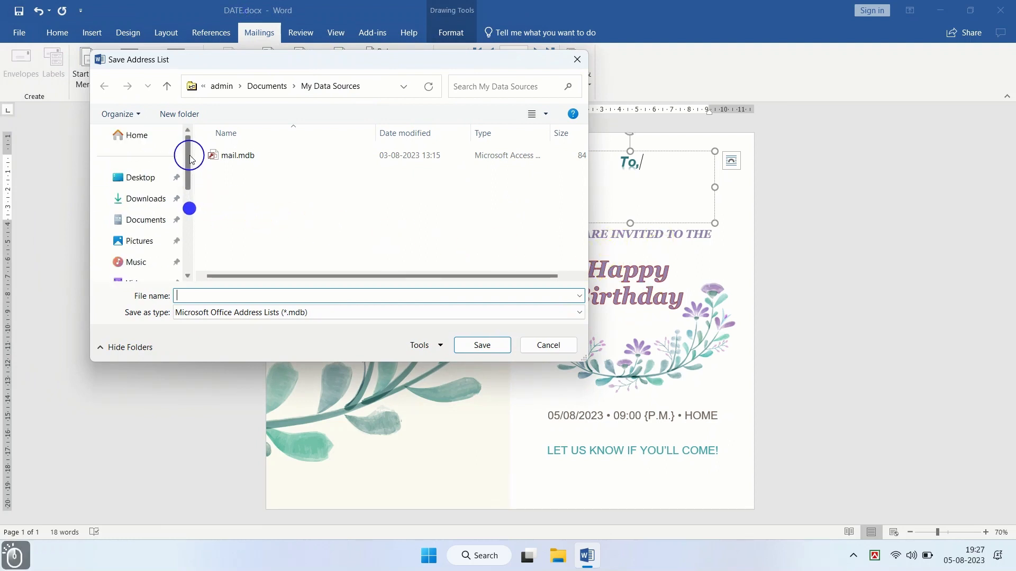
click(144, 178)
click(243, 296)
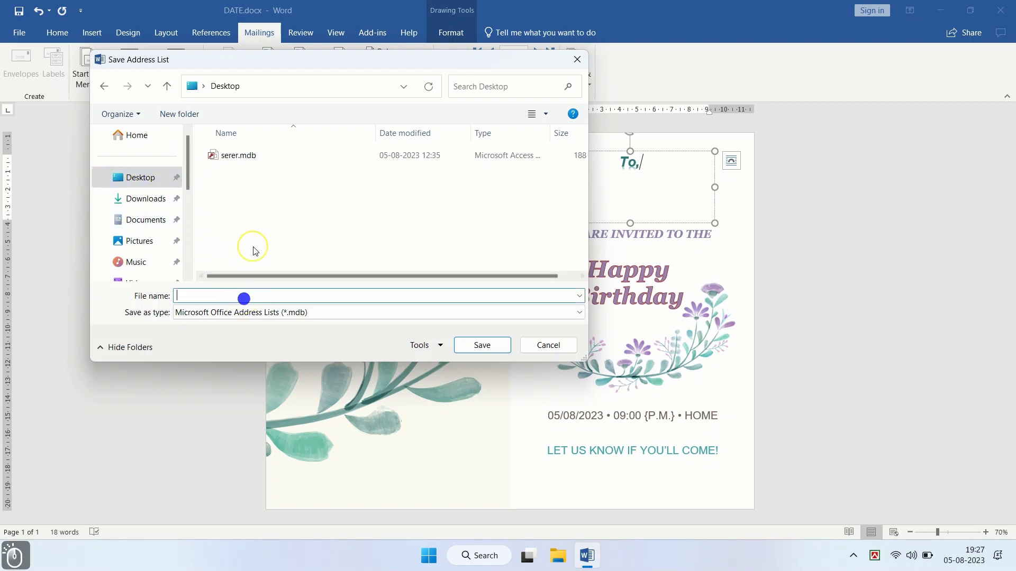
text(New)
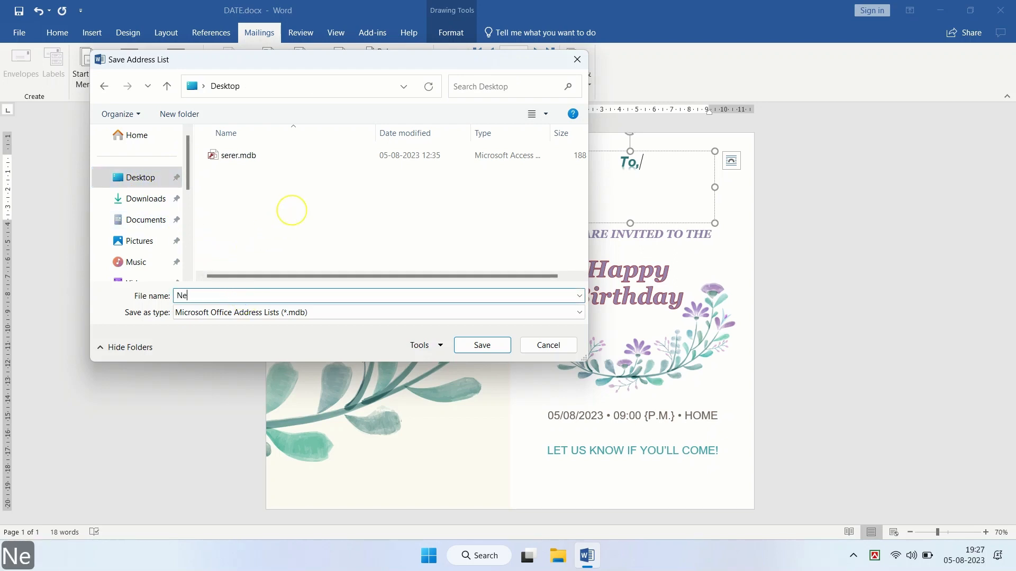
click(474, 350)
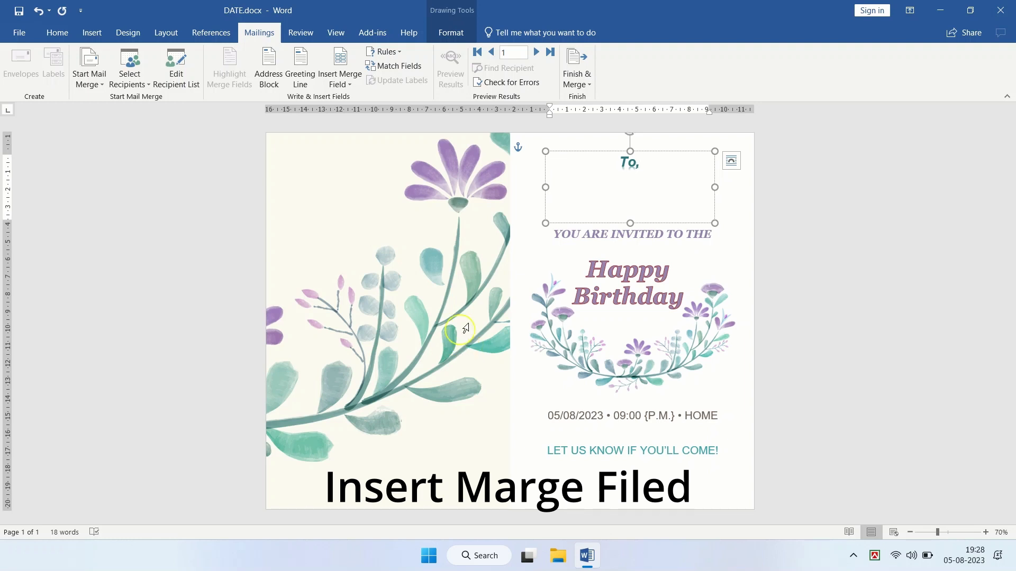
Step: Insert the Title, Name and Rel merge fields into the card's greeting text box
click(339, 62)
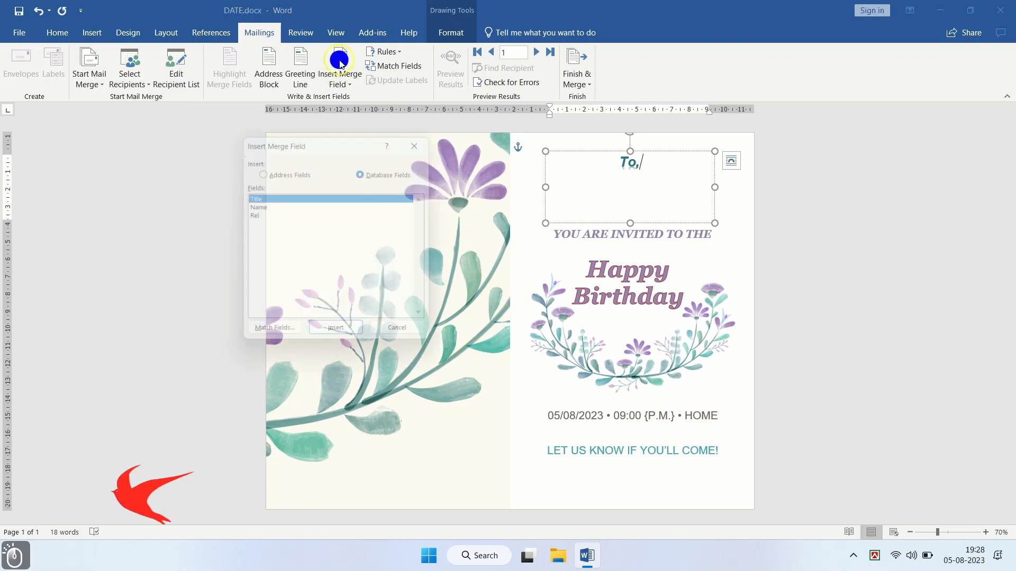
click(334, 337)
click(272, 206)
click(338, 339)
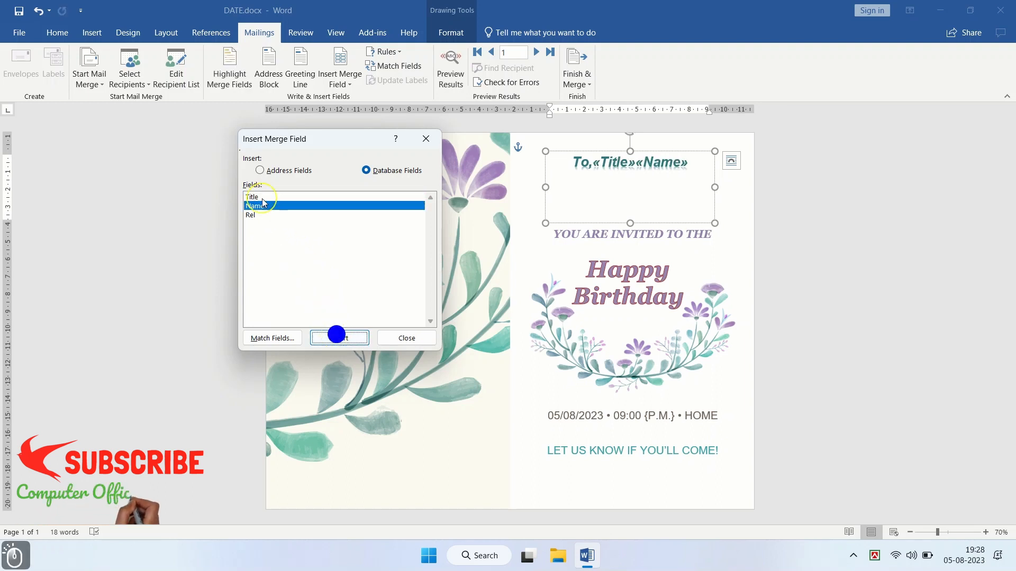
click(250, 215)
click(337, 337)
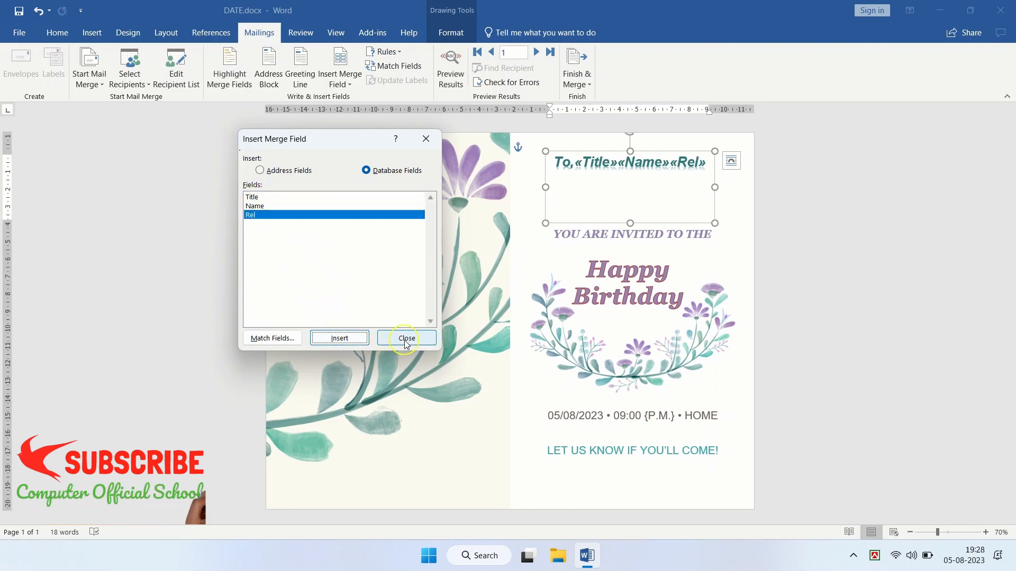
click(406, 338)
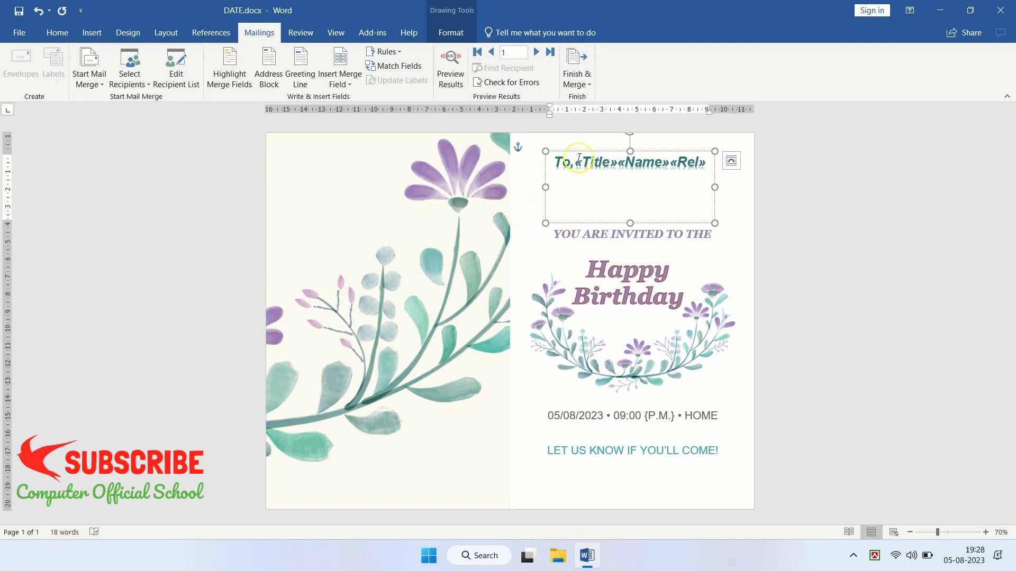
Step: Delete 'To,' and put «Title», «Name» and «Rel» on separate lines
click(579, 158)
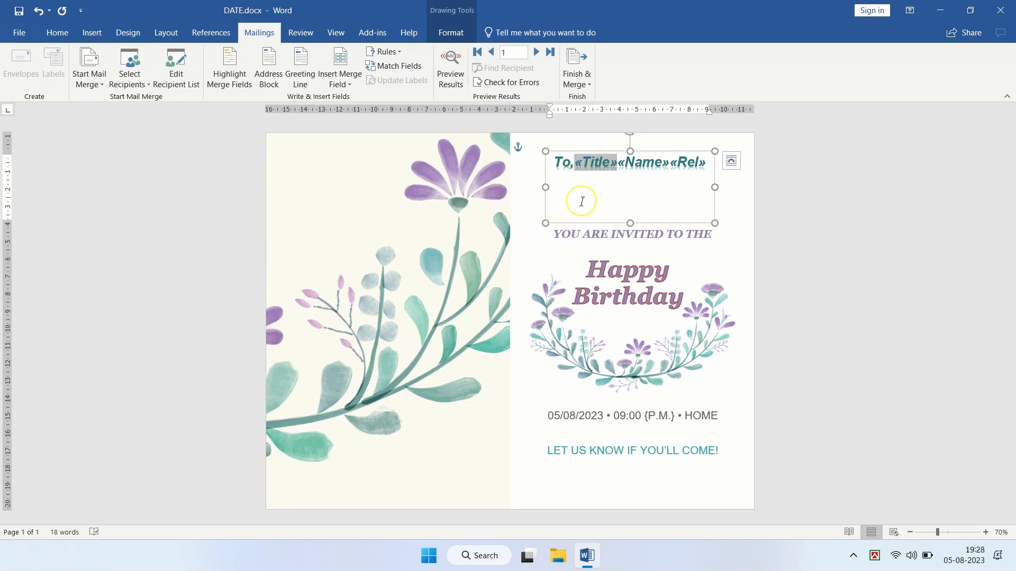
key(BackSpace)
key(BackSpace)
key(BackSpace)
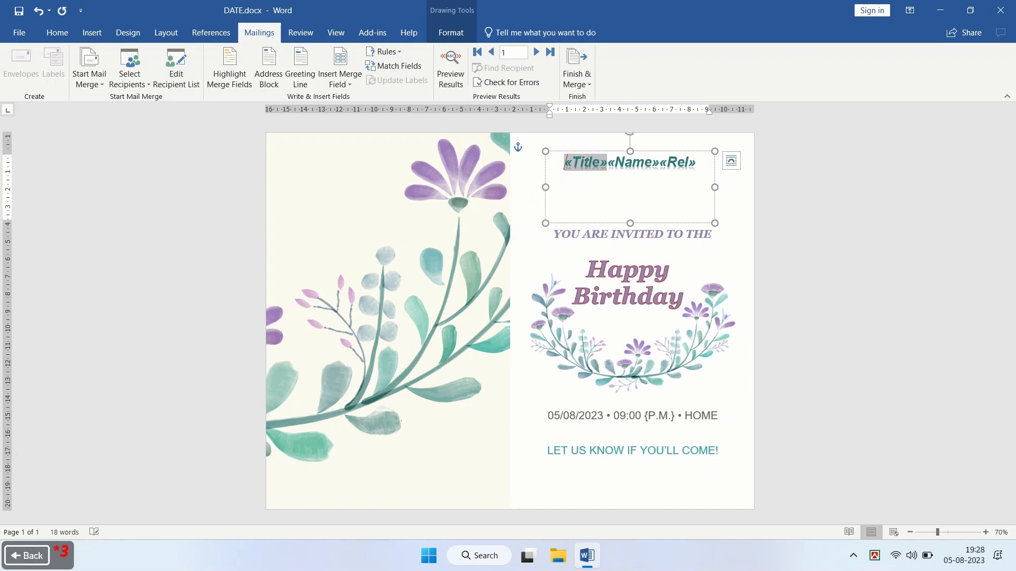
click(608, 161)
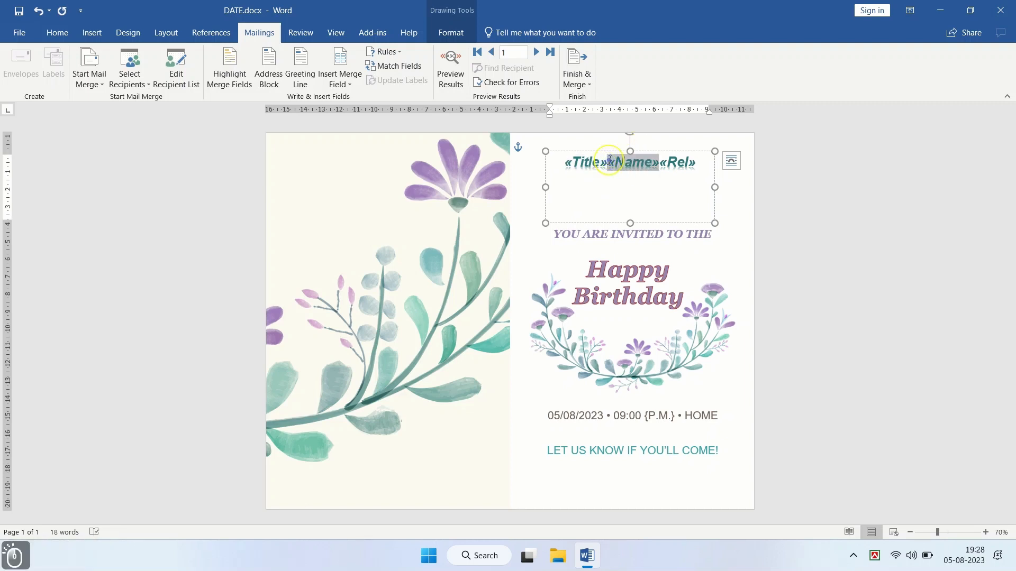
key(Return)
click(638, 179)
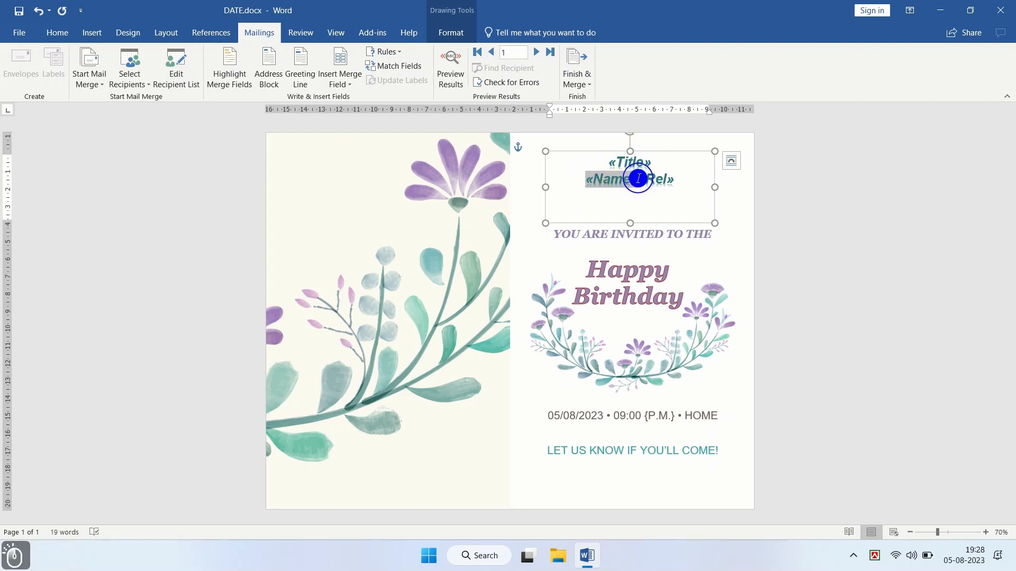
key(Return)
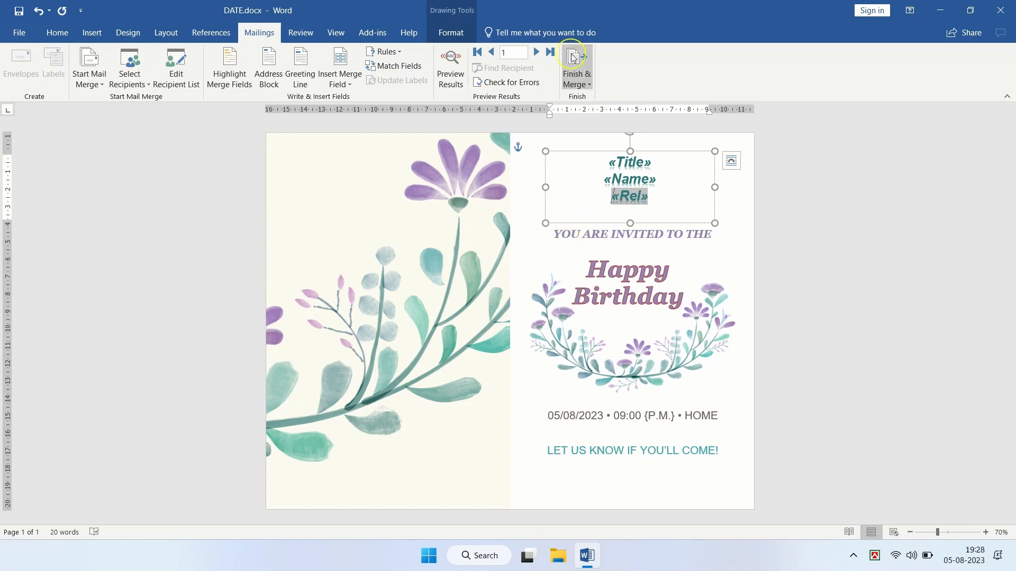
Step: Finish & Merge to Edit Individual Documents with All records selected
click(589, 87)
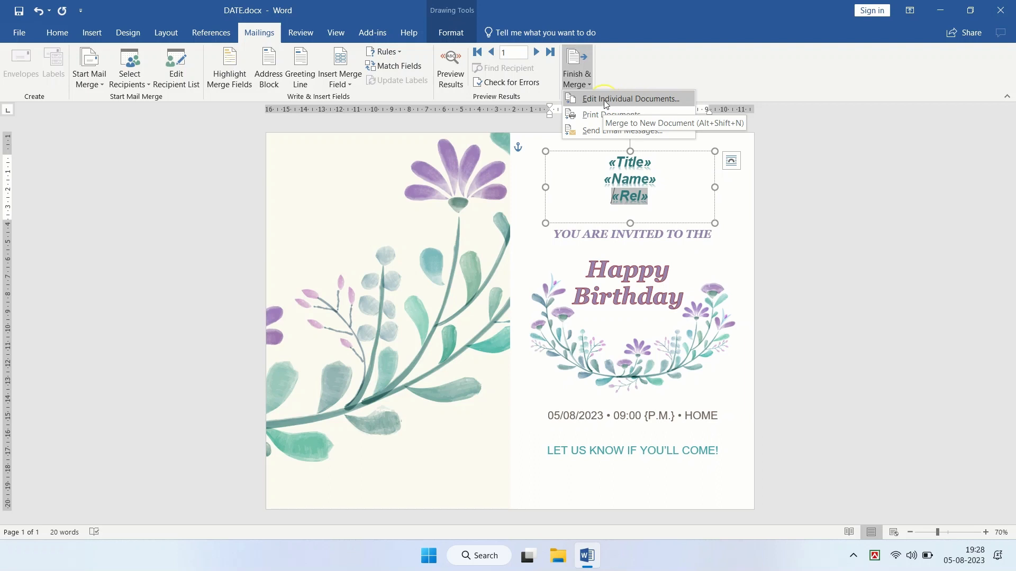
click(661, 100)
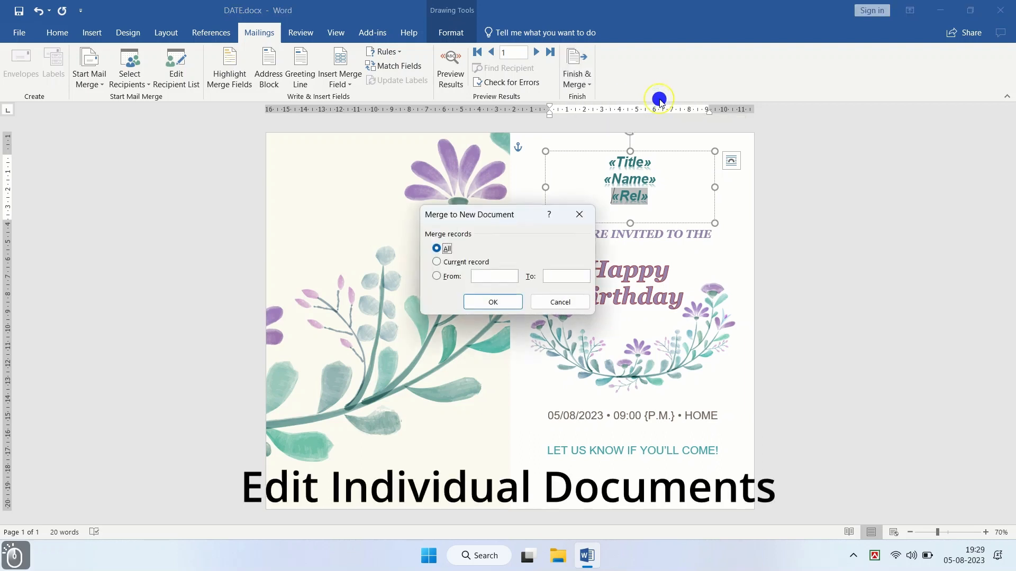
click(494, 302)
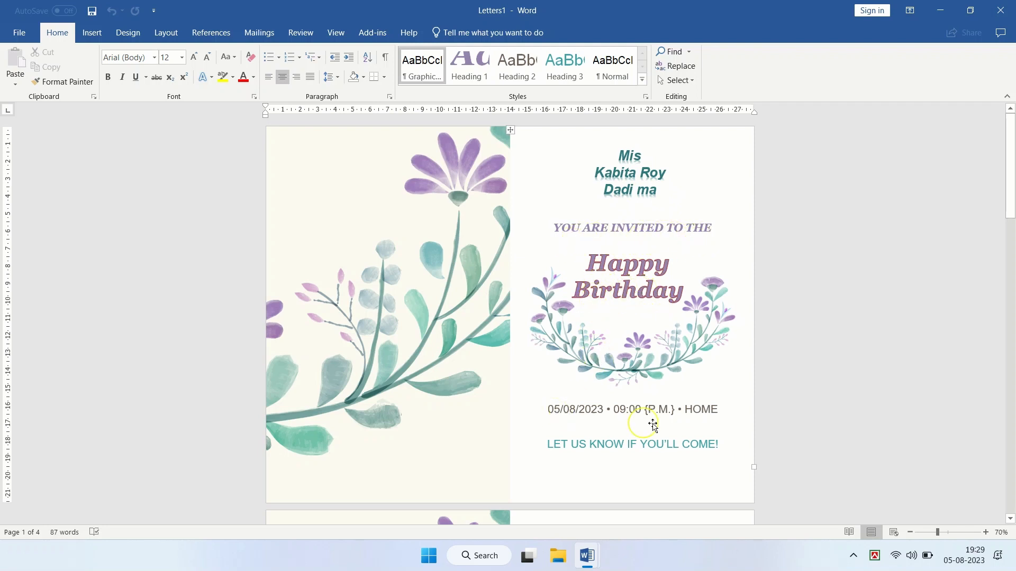
scroll(601, 312, down, 8)
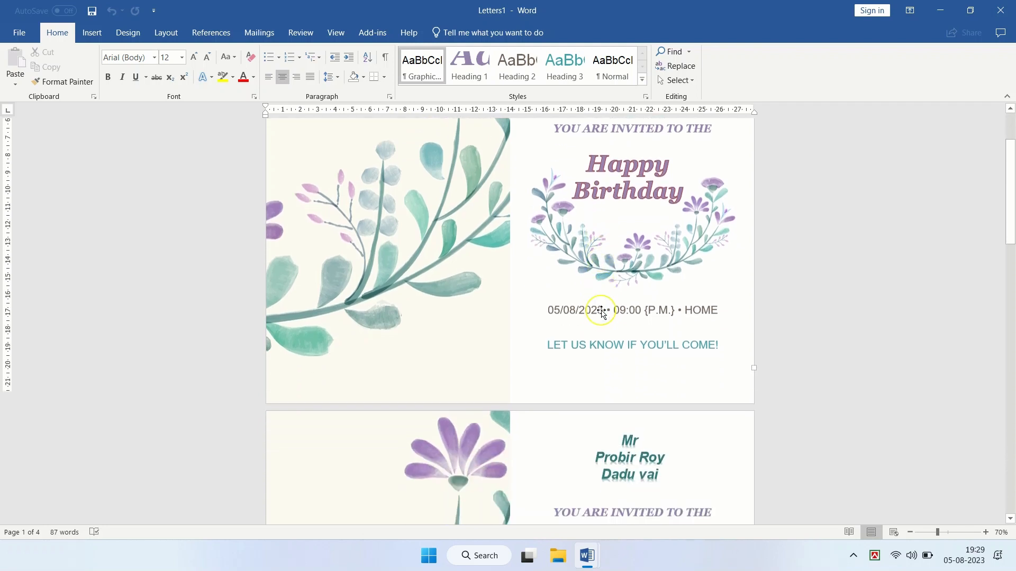
scroll(600, 315, down, 1)
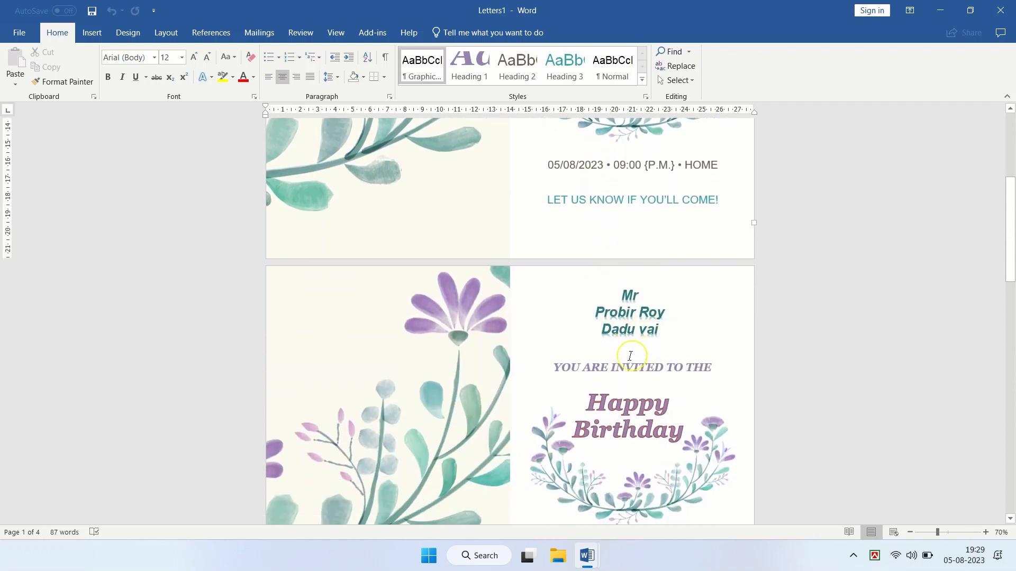
scroll(632, 404, down, 8)
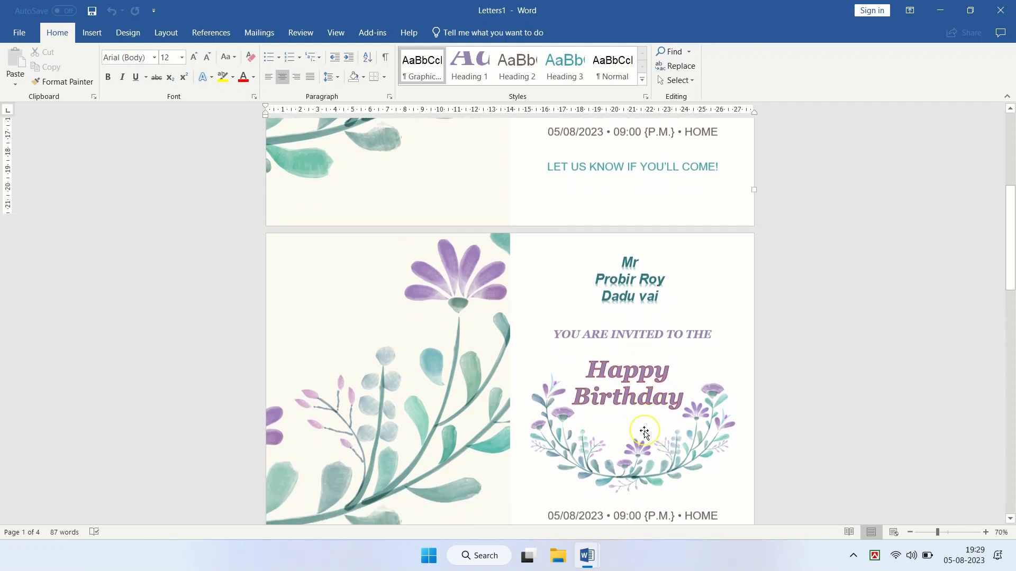
scroll(632, 406, down, 3)
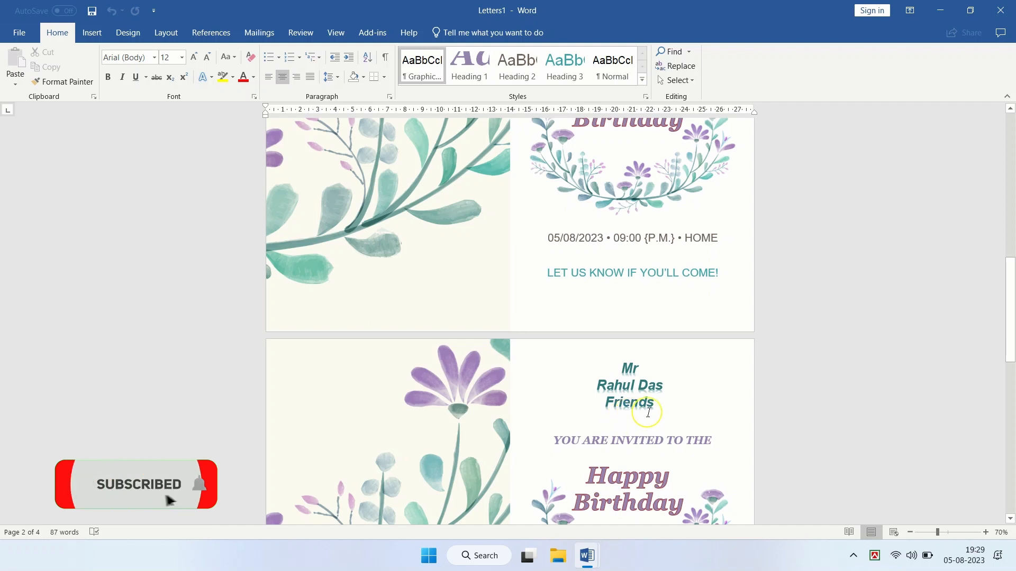
scroll(624, 415, down, 8)
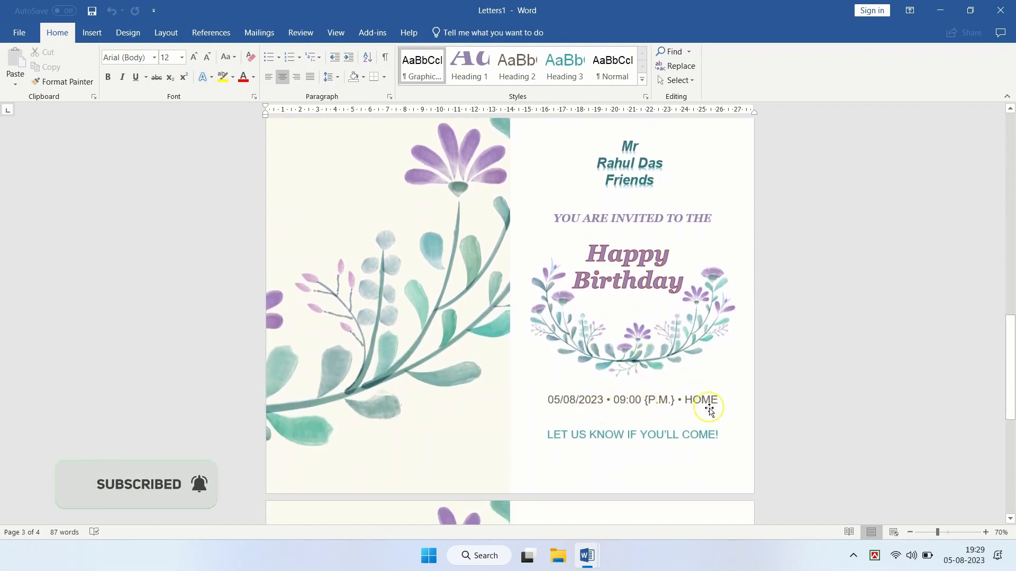
scroll(626, 350, down, 7)
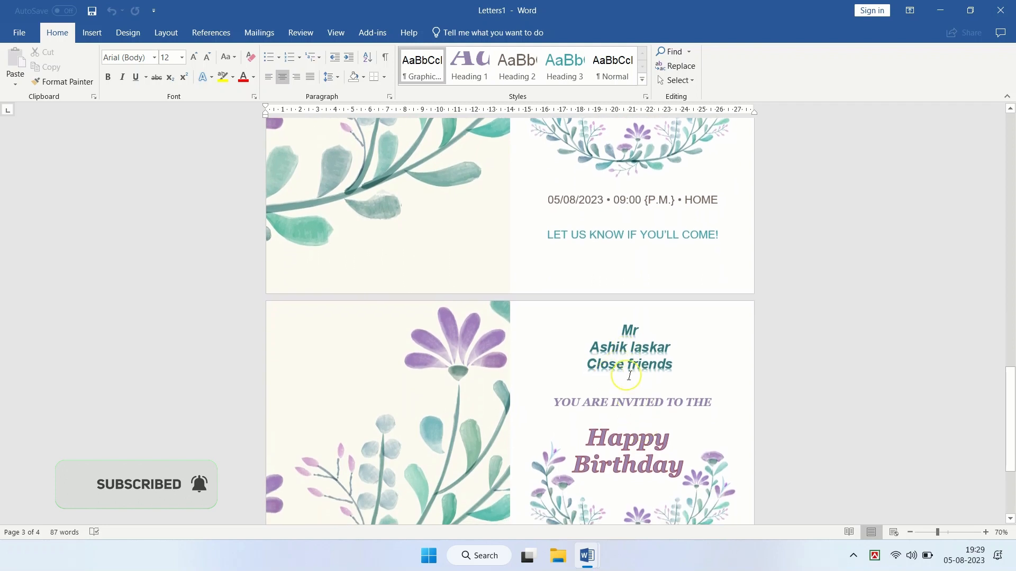
scroll(613, 391, down, 10)
scroll(633, 394, down, 20)
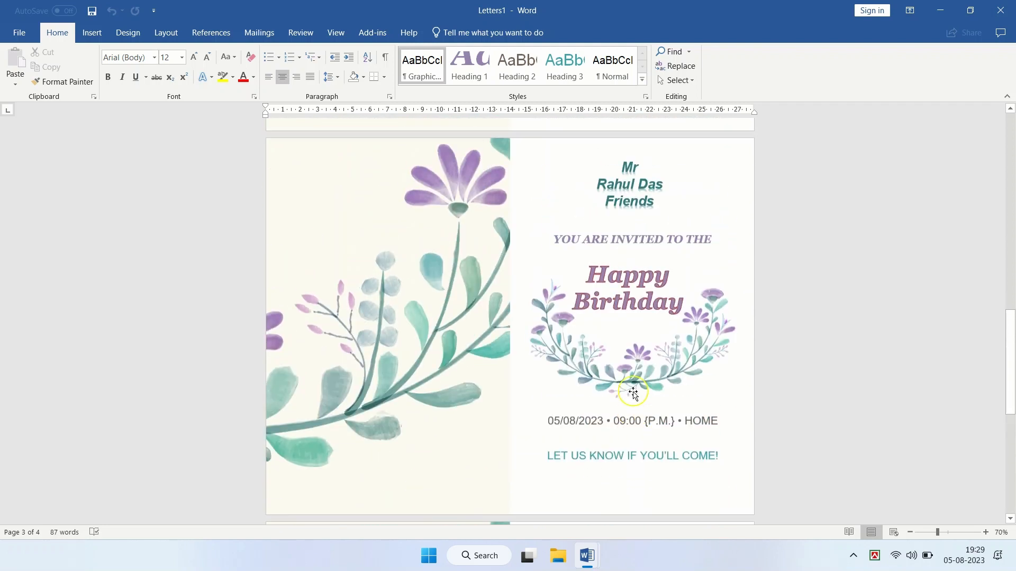
scroll(634, 392, up, 9)
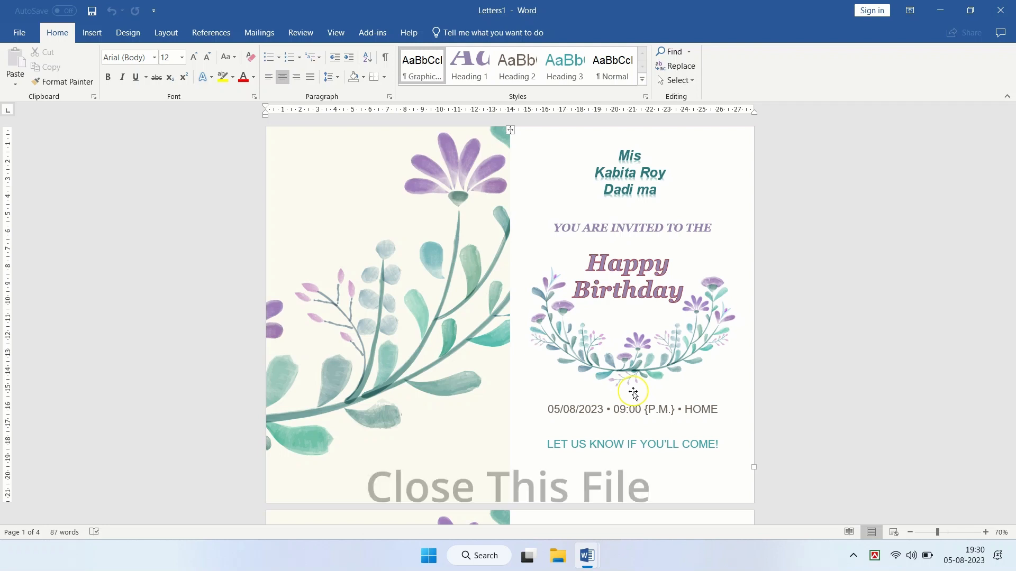
Step: Close Letters1 without saving and delete the «Title», «Name», «Rel» fields in DATE.docx
click(999, 7)
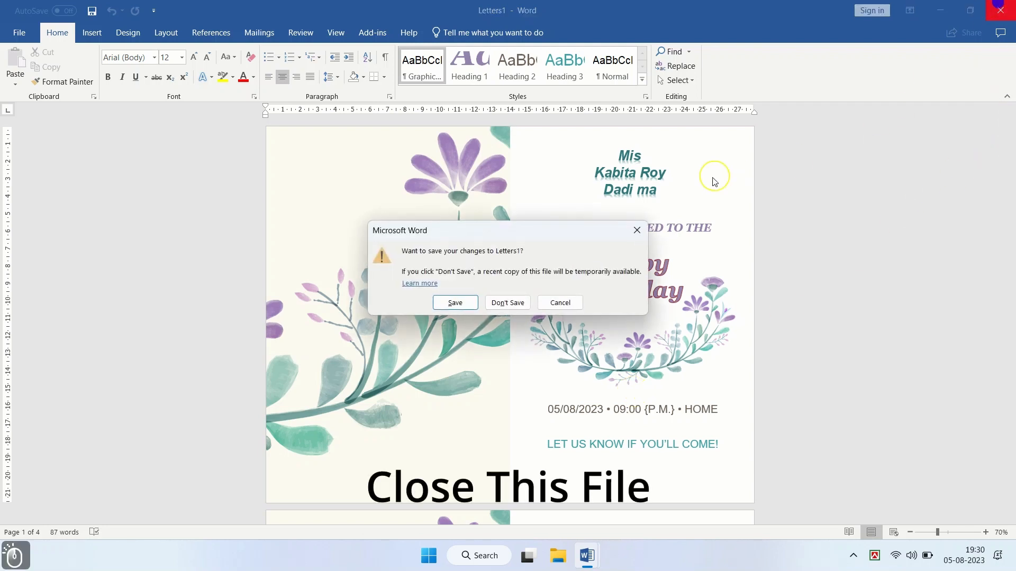
click(507, 300)
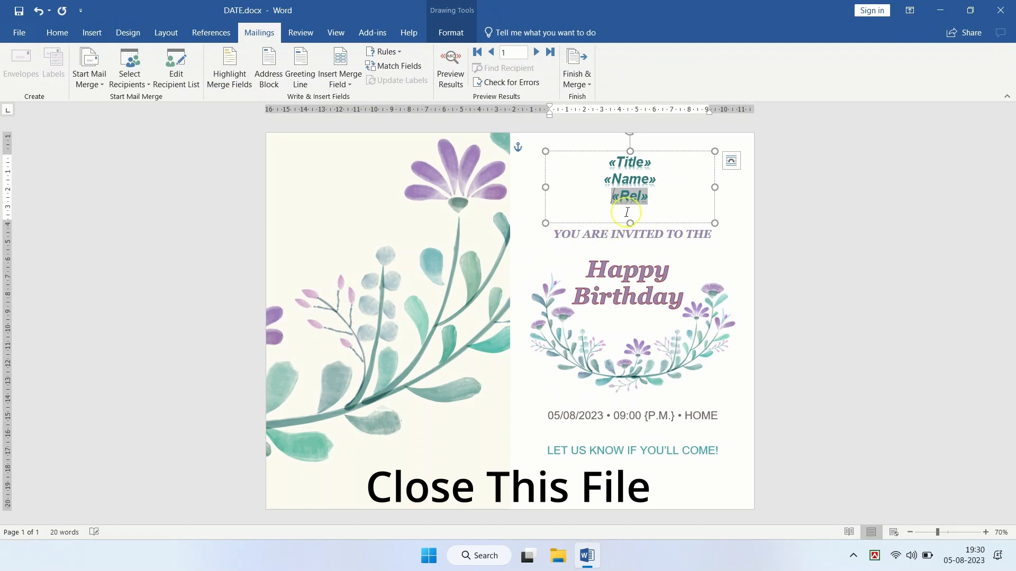
drag(652, 197, 608, 164)
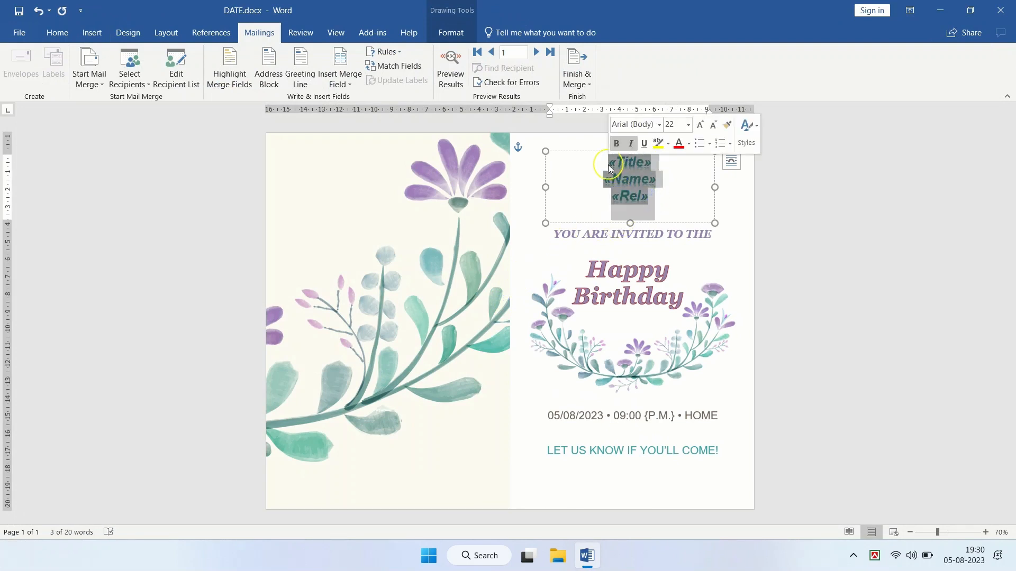
key(Delete)
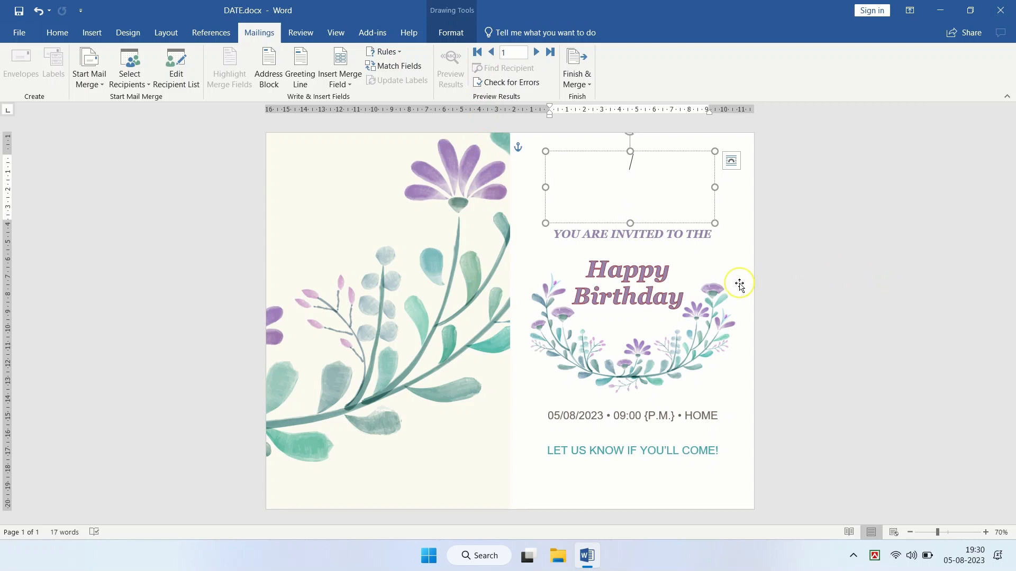
ctrl+scroll(739, 286, up, 3)
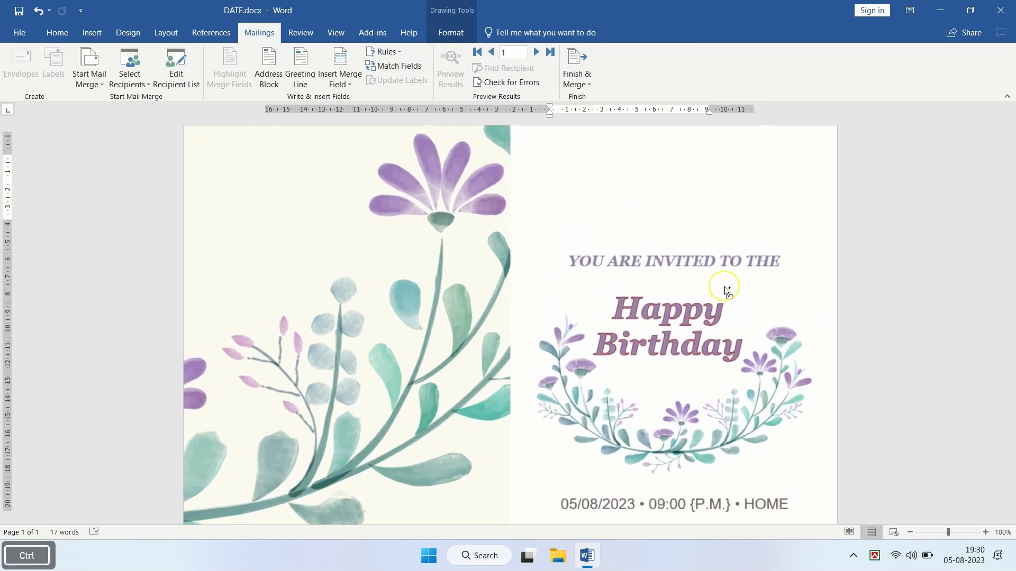
scroll(583, 264, up, 3)
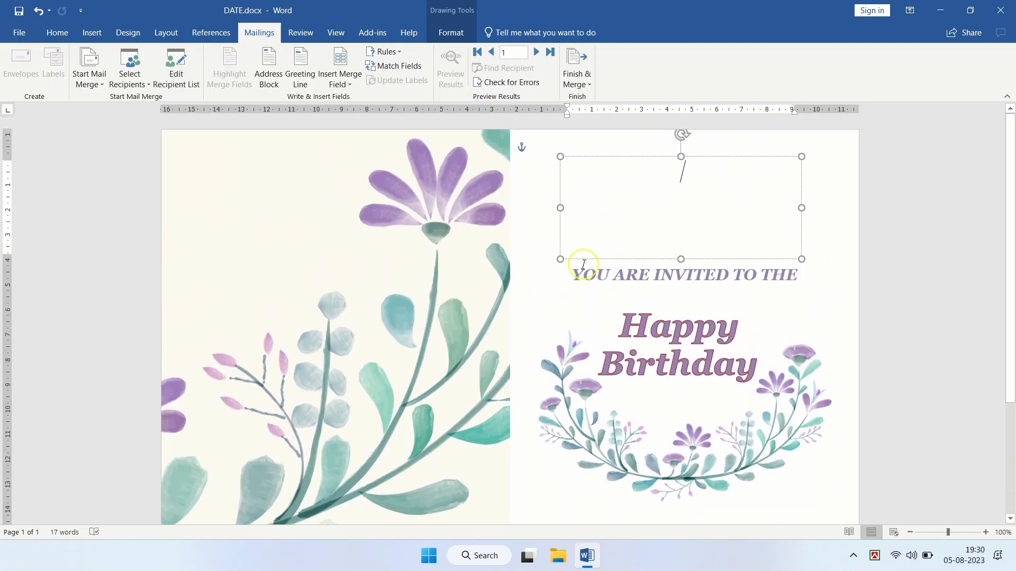
scroll(584, 265, down, 3)
scroll(584, 264, up, 3)
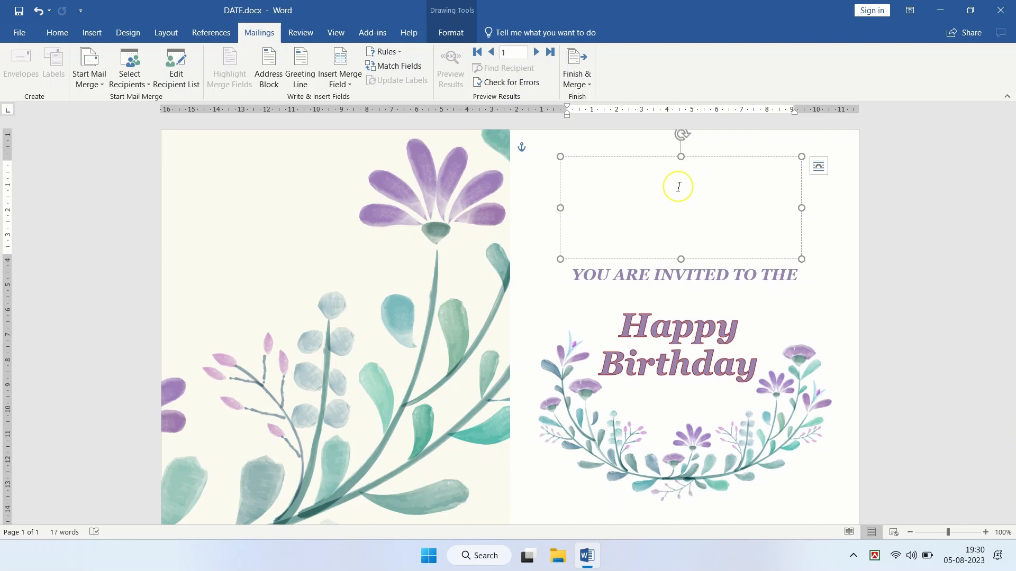
Step: Use an Existing List to pick New.mdb from the Desktop as the recipient source
click(148, 85)
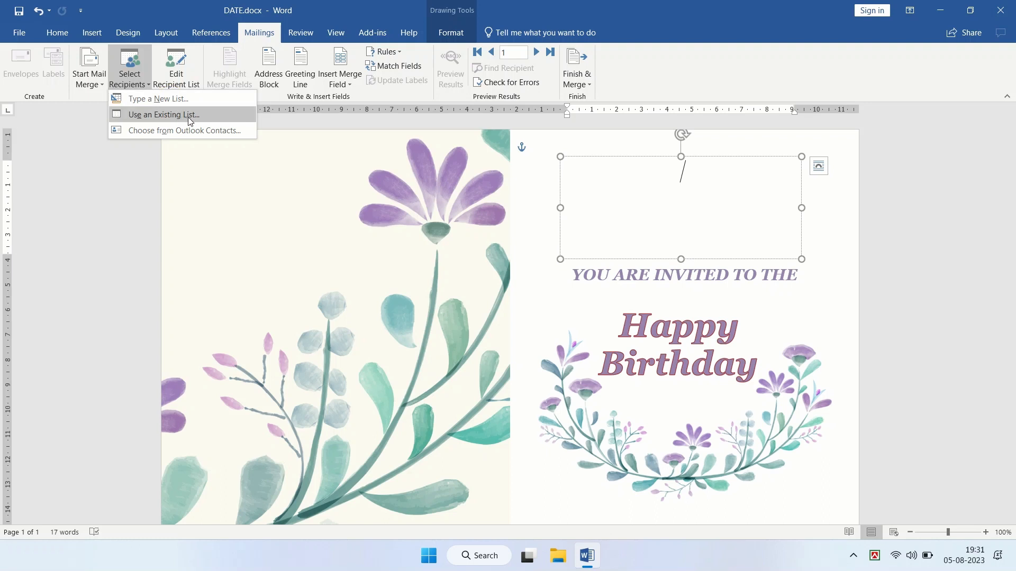
click(189, 116)
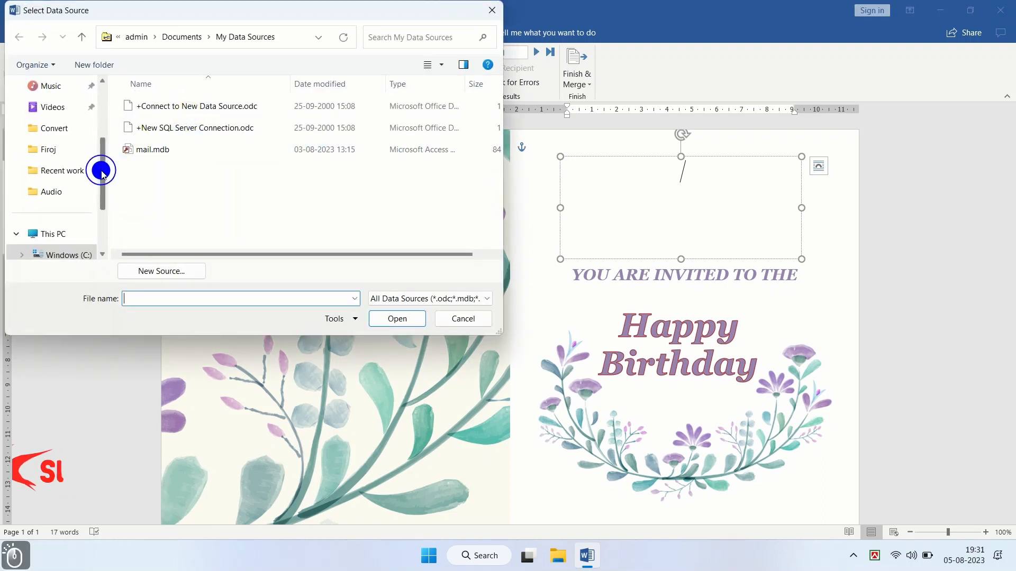
drag(102, 171, 103, 110)
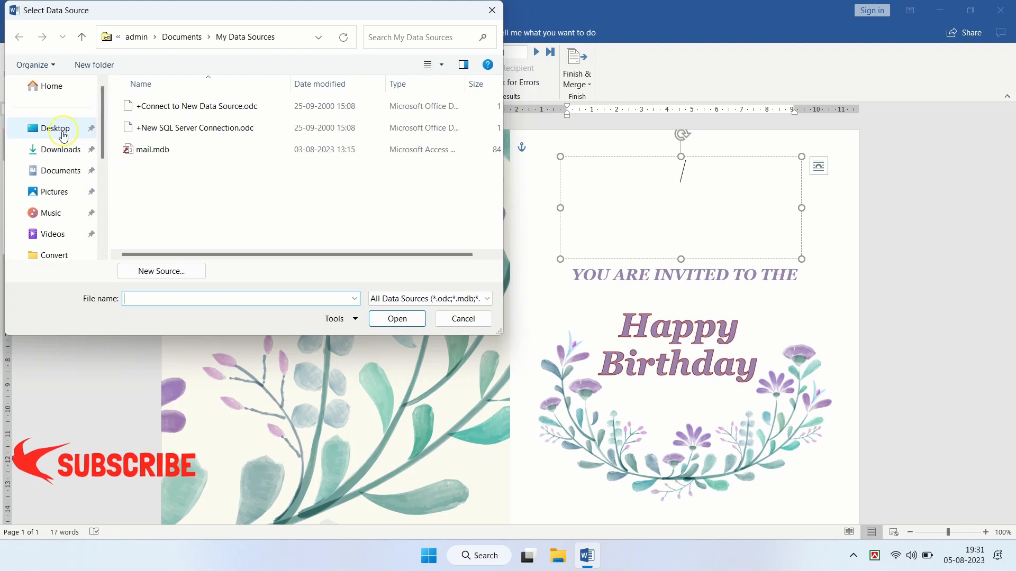
click(63, 136)
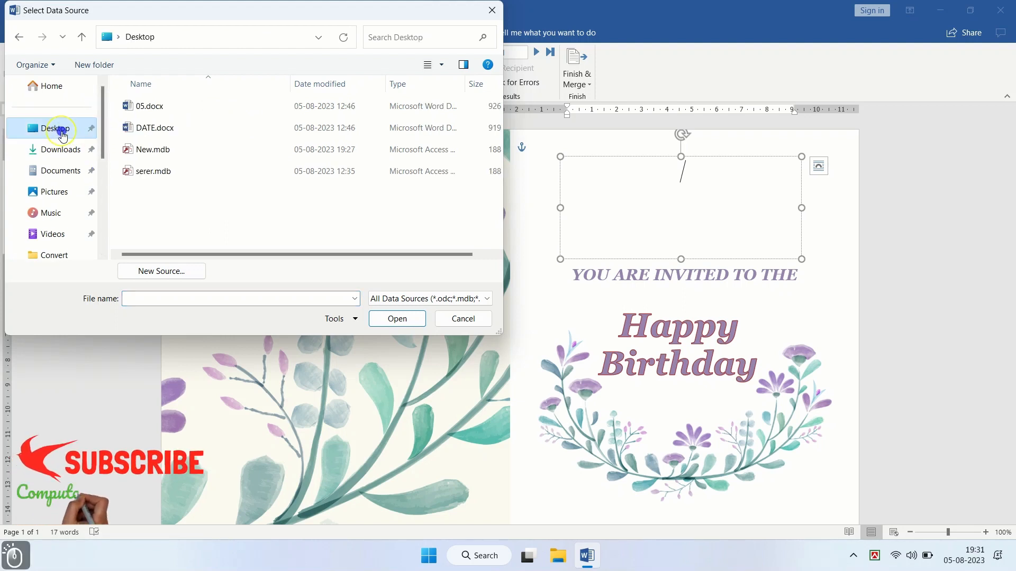
click(154, 150)
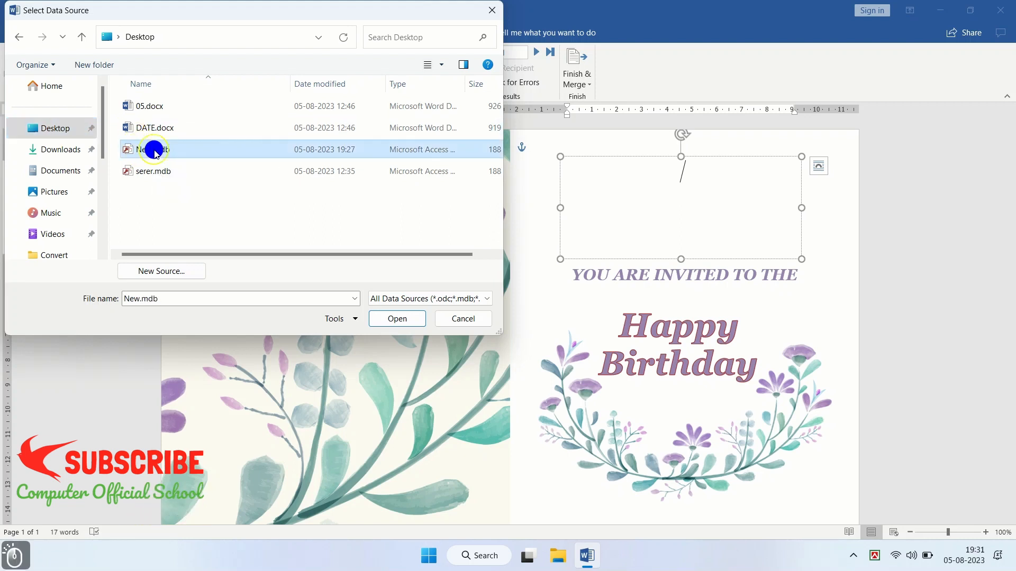
click(395, 319)
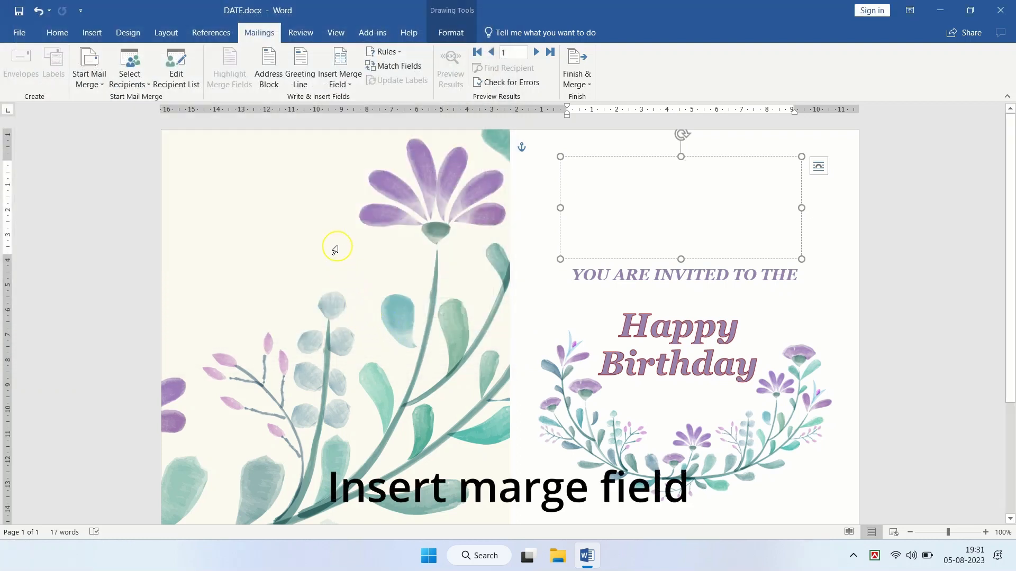
Step: Insert the Title, Name and Rel merge fields into the greeting text box
click(342, 74)
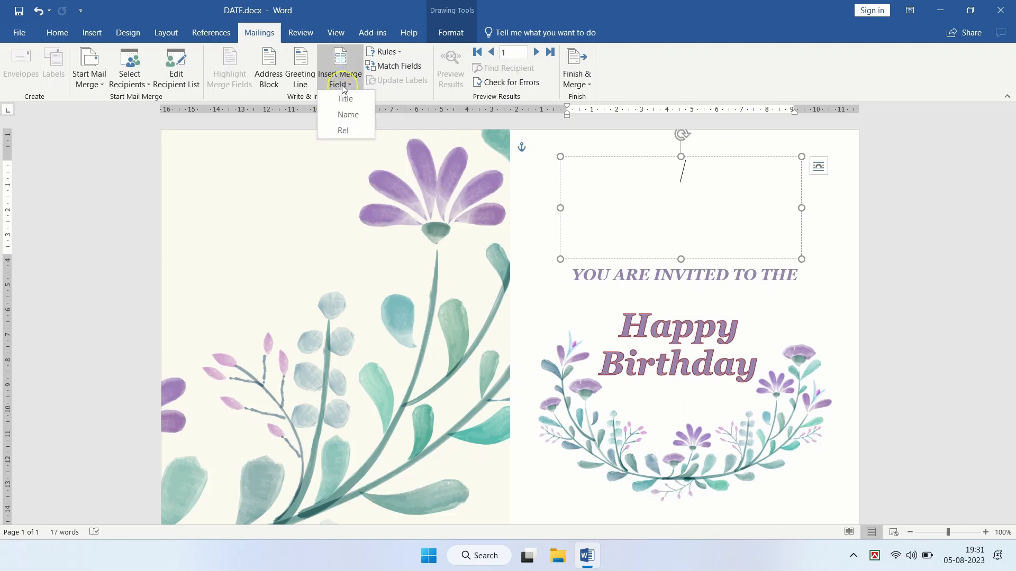
click(344, 84)
click(343, 83)
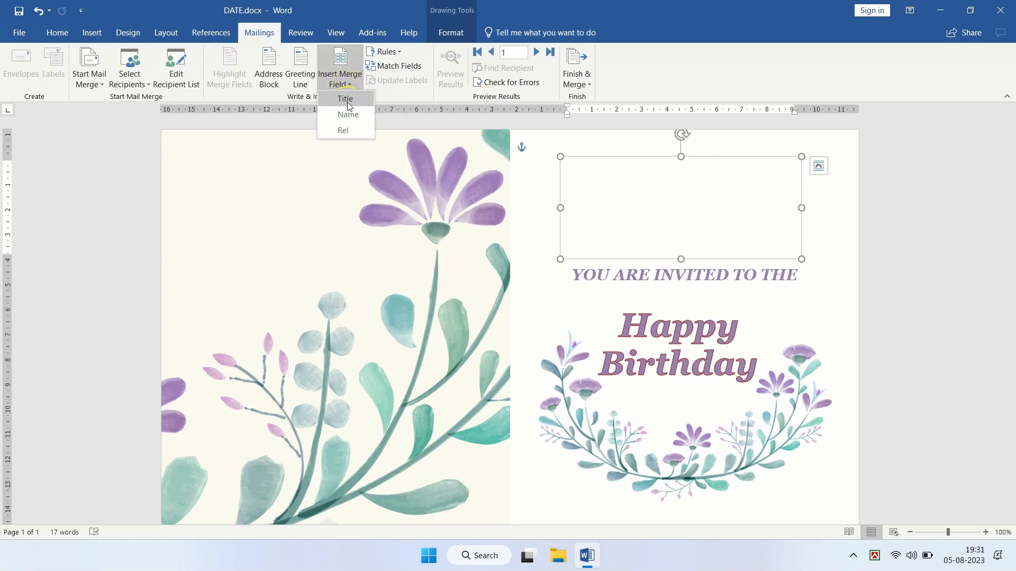
click(347, 106)
click(340, 79)
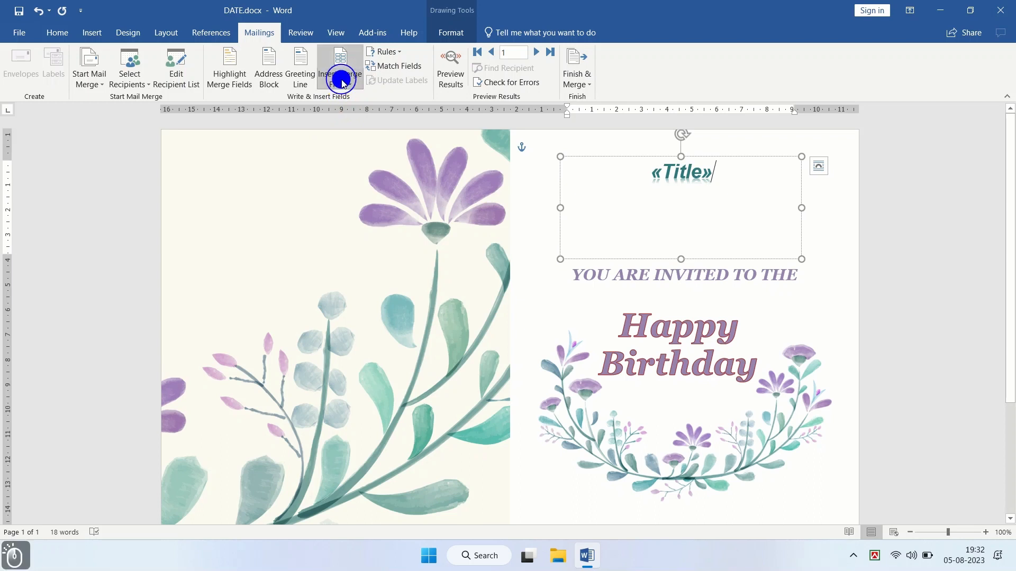
click(348, 114)
click(340, 79)
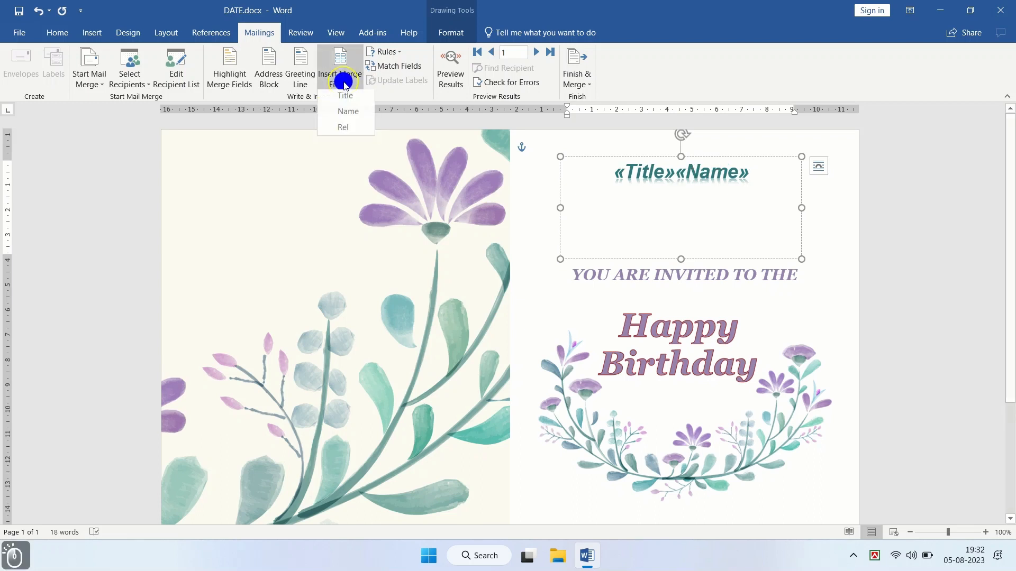
click(345, 130)
Step: Put Title, Name and Rel each on its own line, then select all three fields
click(726, 172)
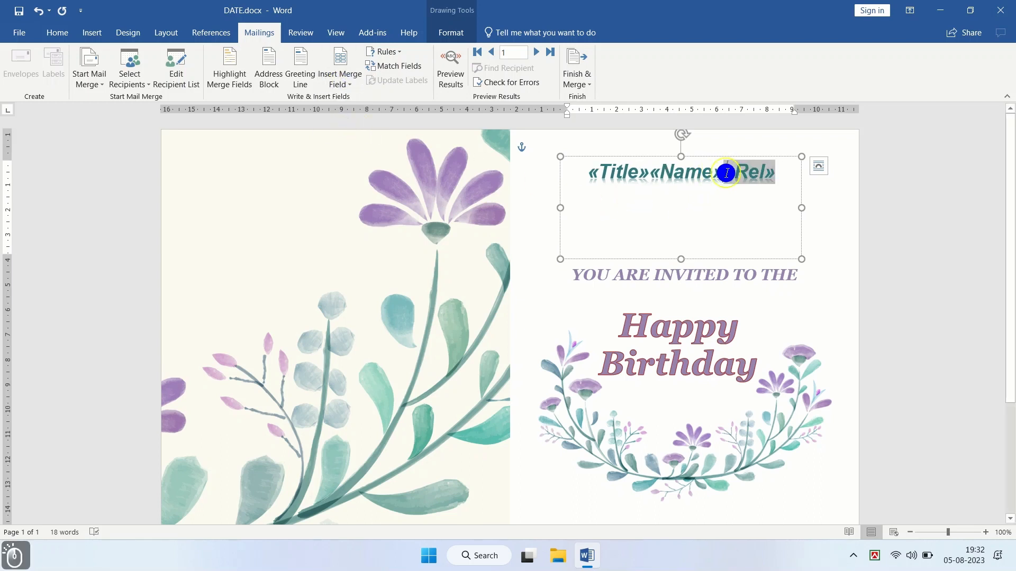
key(Return)
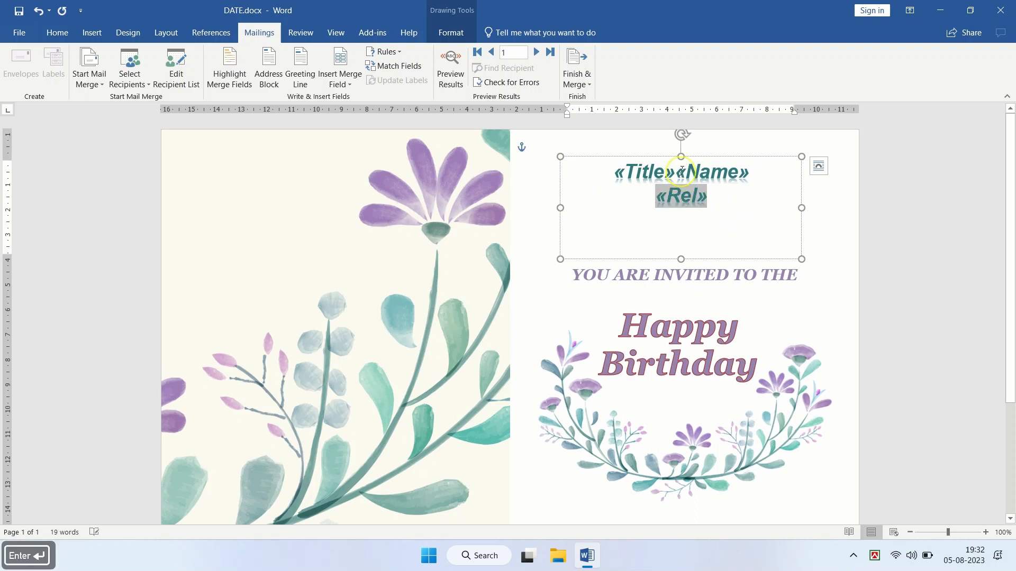
click(682, 172)
key(Return)
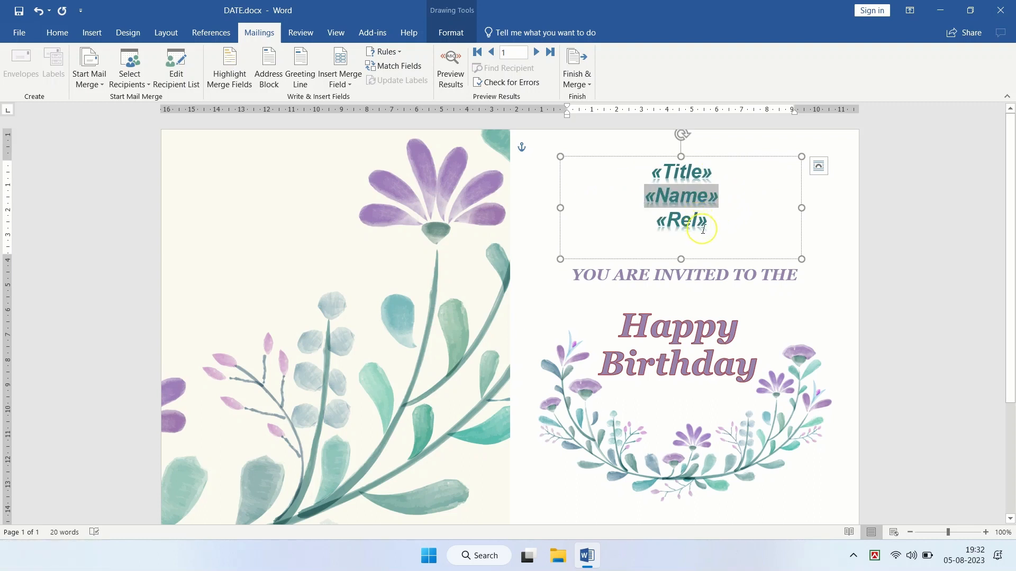
click(705, 228)
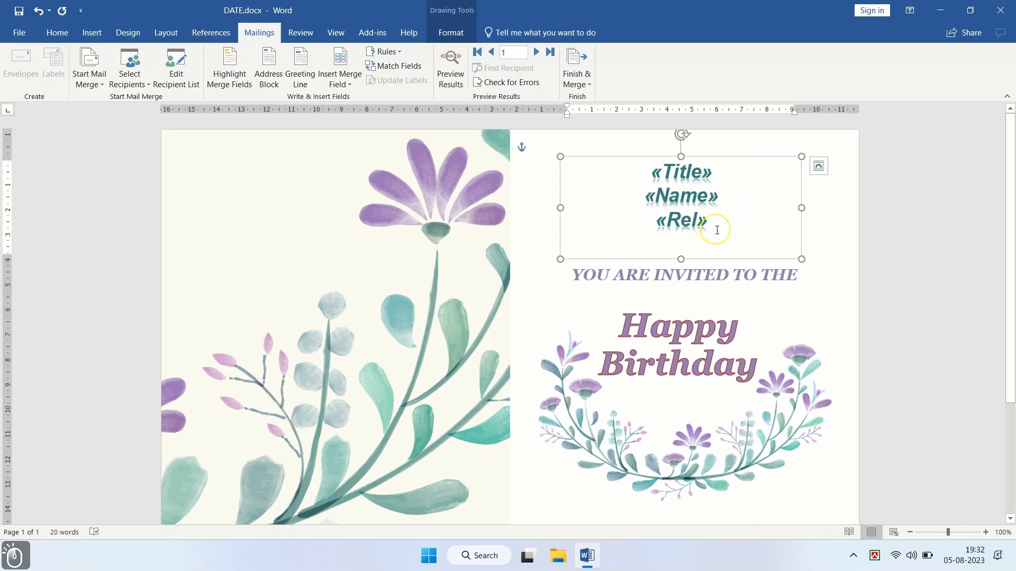
drag(716, 222, 643, 167)
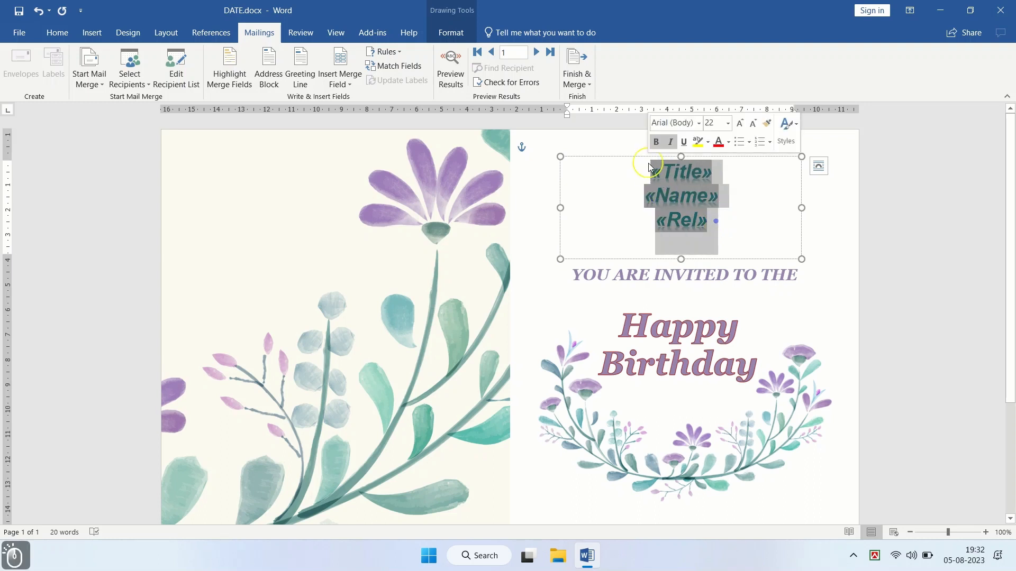
Step: Merge all records into a new document via Edit Individual Documents and review the four cards
click(587, 85)
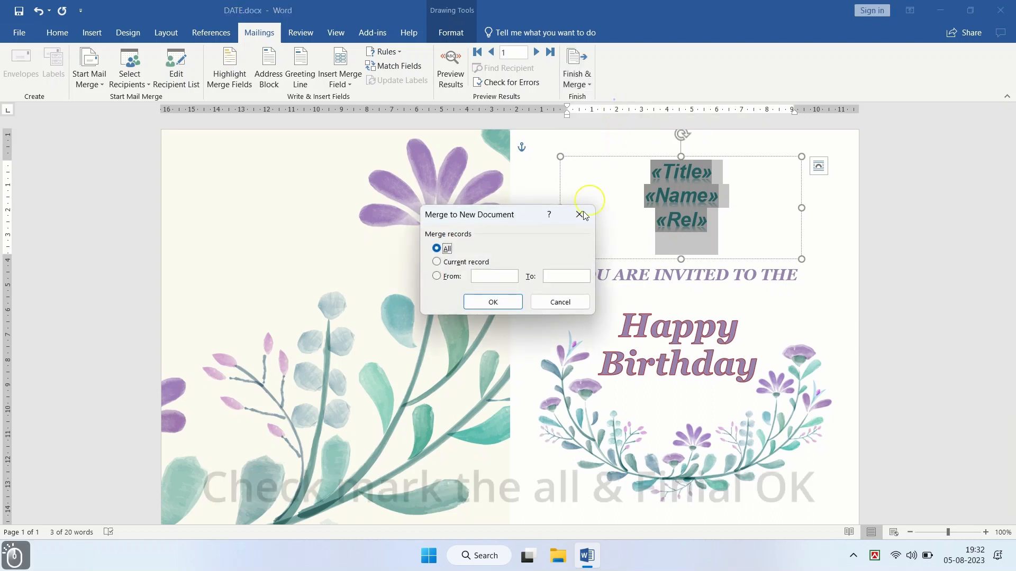
click(478, 303)
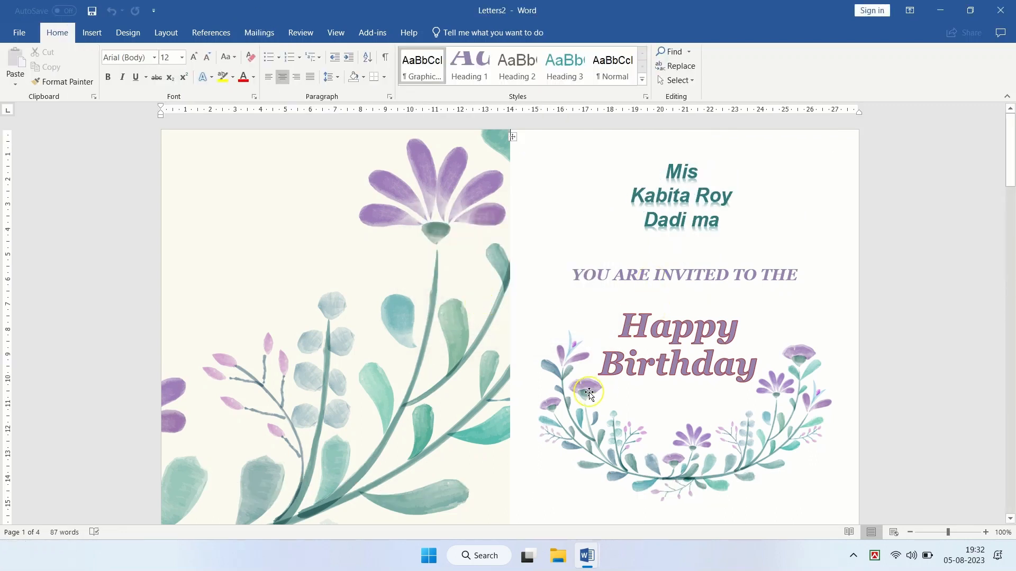
scroll(586, 364, down, 8)
scroll(586, 364, down, 20)
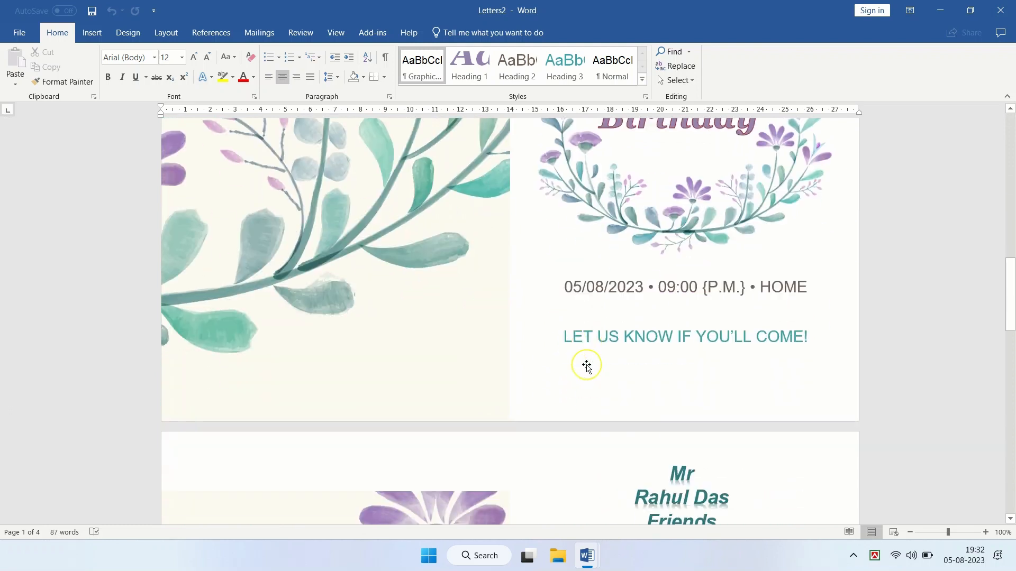
scroll(587, 364, down, 20)
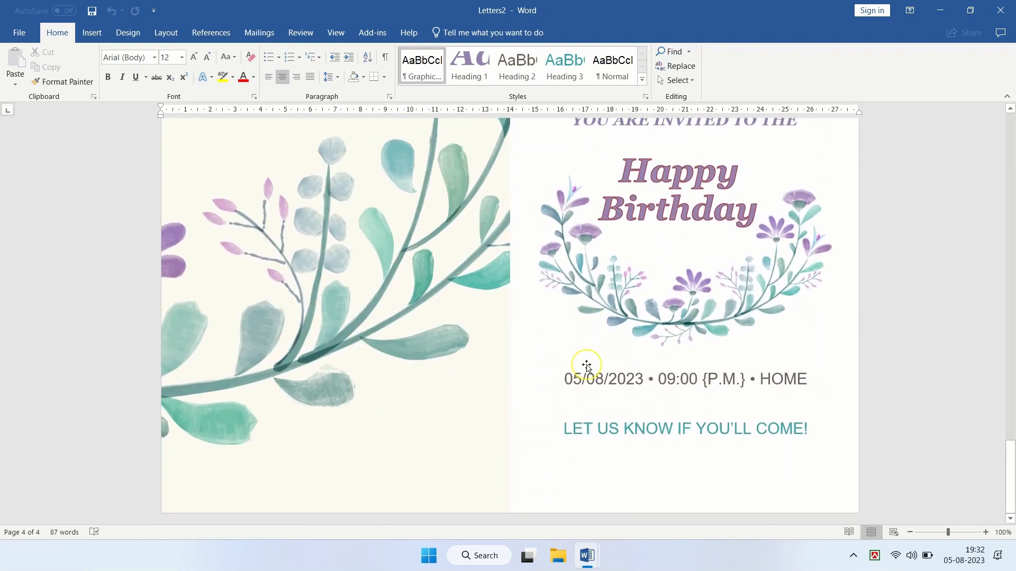
scroll(585, 356, down, 5)
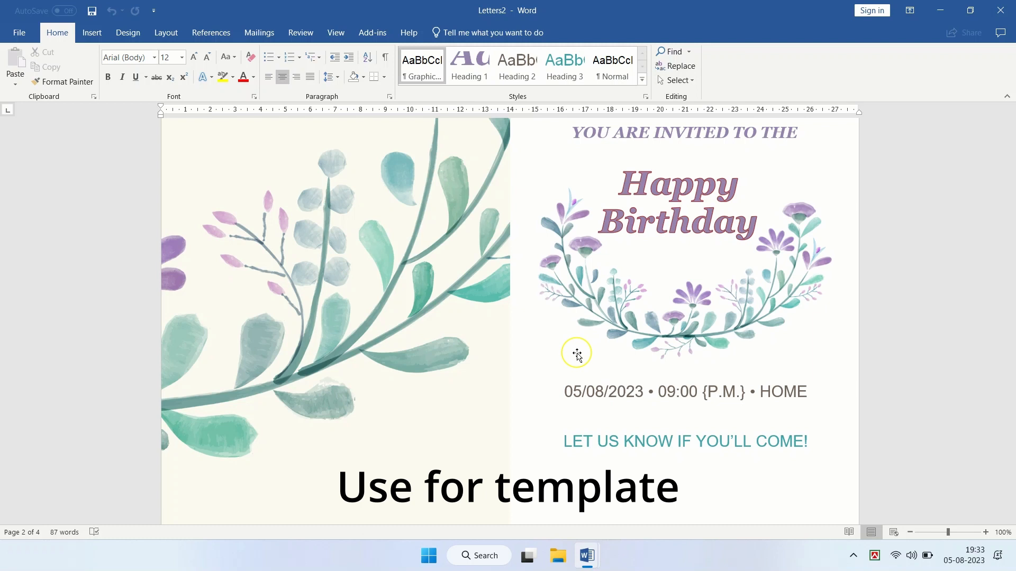
scroll(577, 354, up, 10)
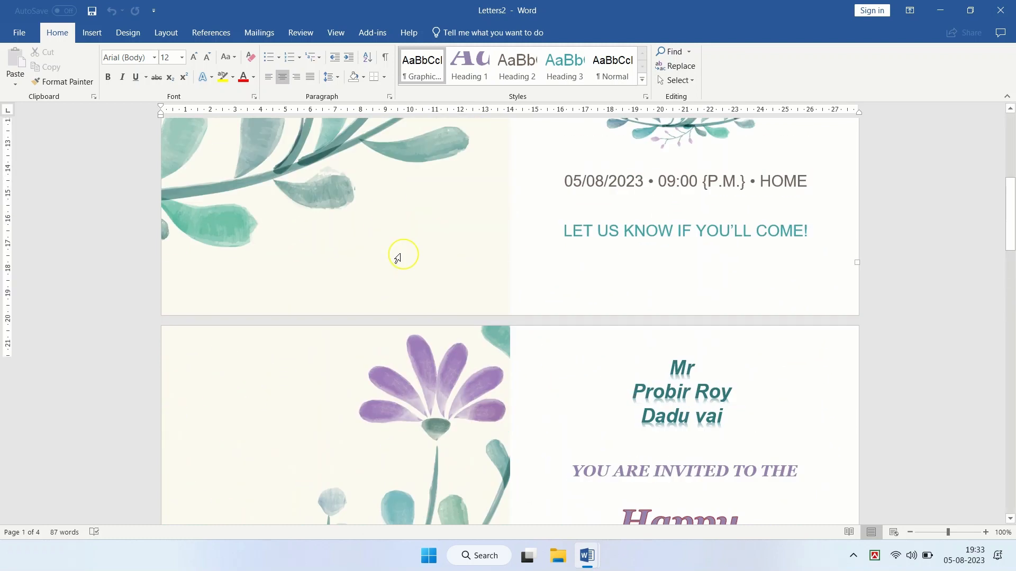
scroll(392, 254, up, 2)
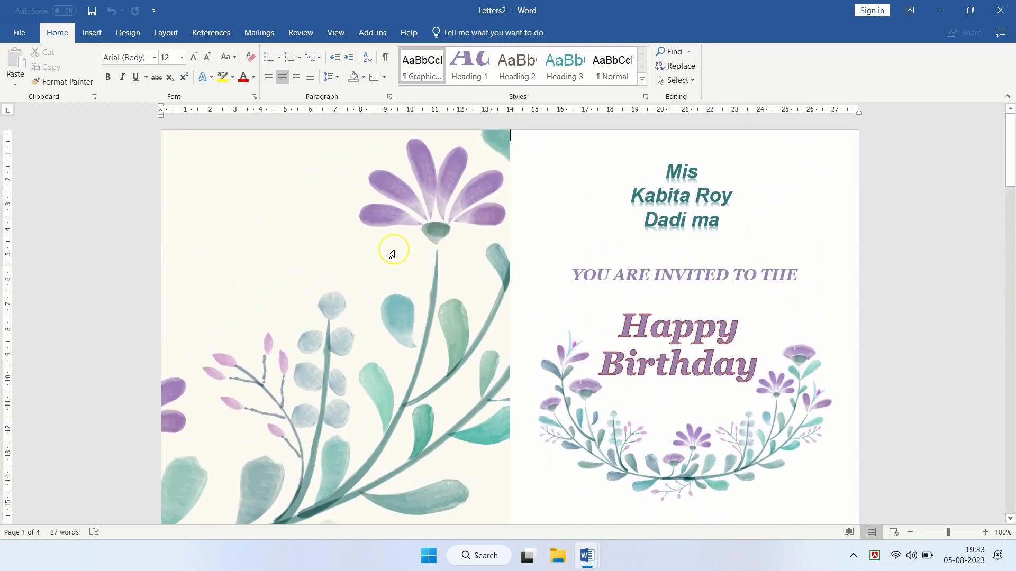
Step: Close the merged document, discard changes to DATE.docx, and show the New document templates
click(20, 35)
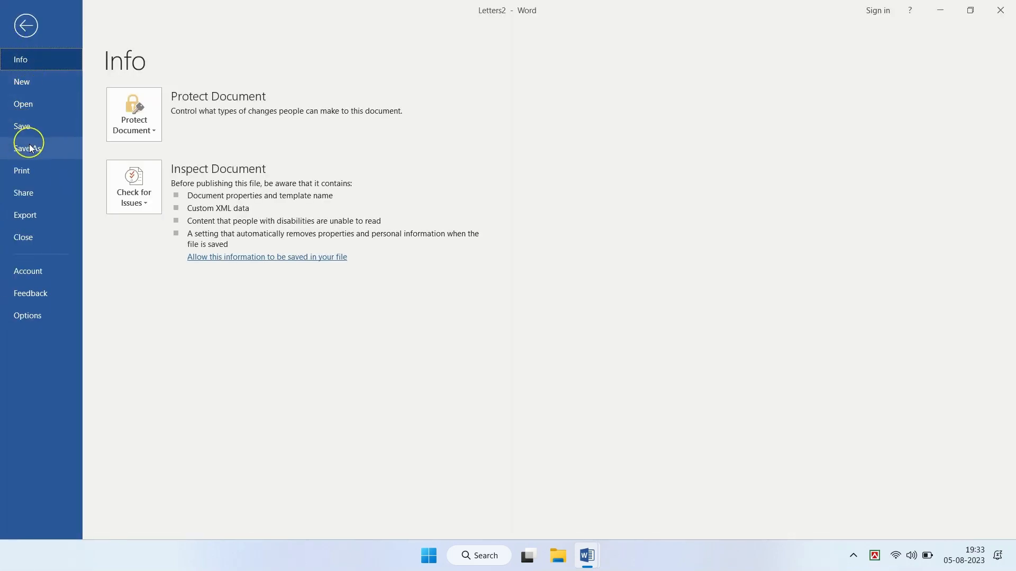
click(30, 231)
click(510, 299)
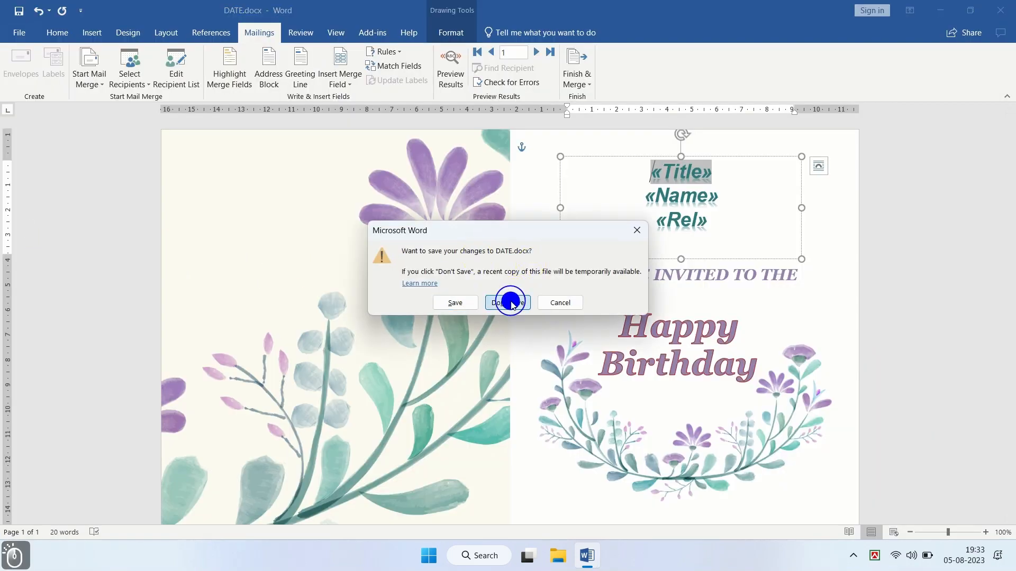
click(17, 31)
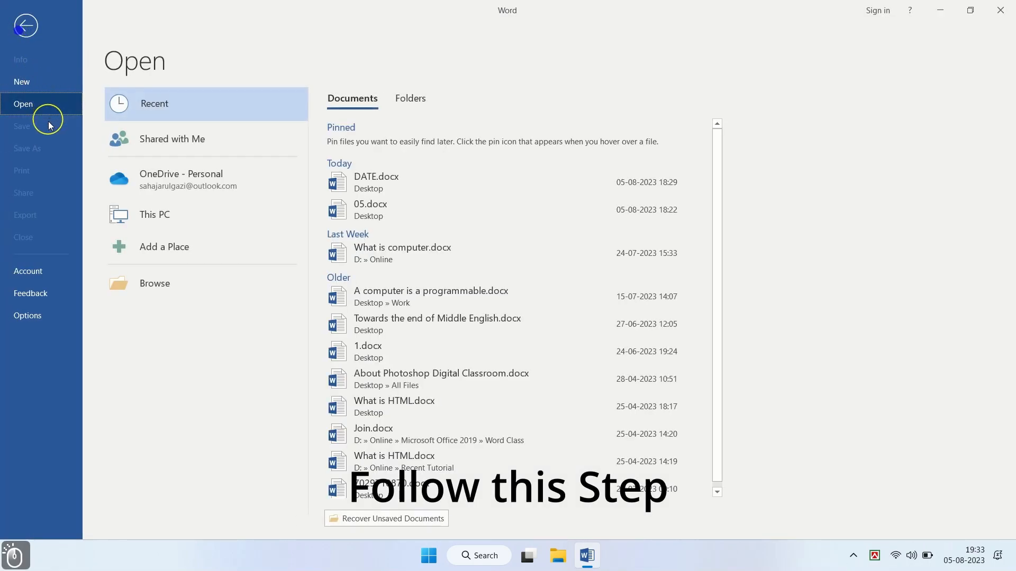
click(23, 84)
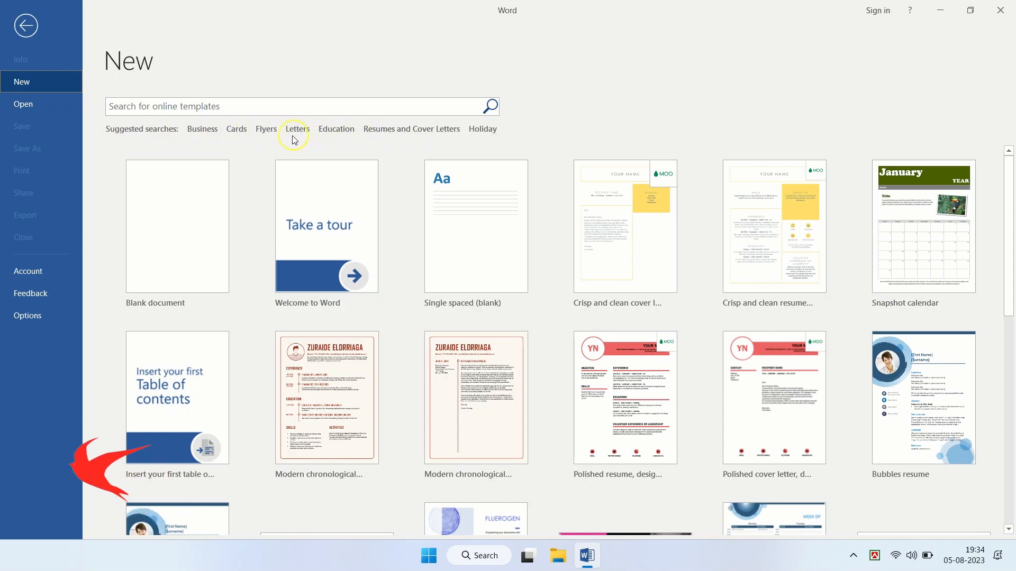
Step: Search the Cards templates and create a document from Cheerful presents birthday card
click(237, 130)
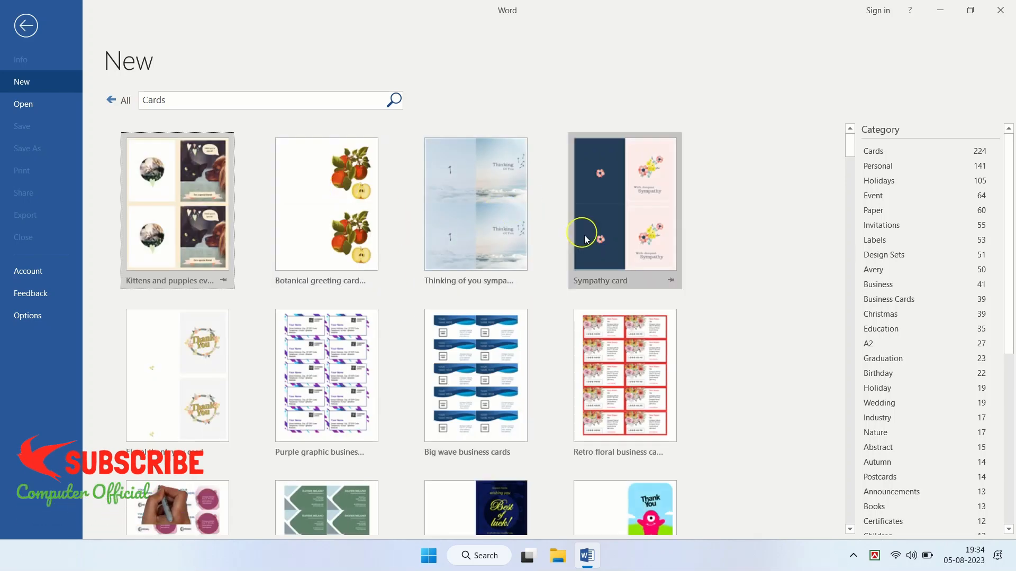
scroll(459, 371, down, 10)
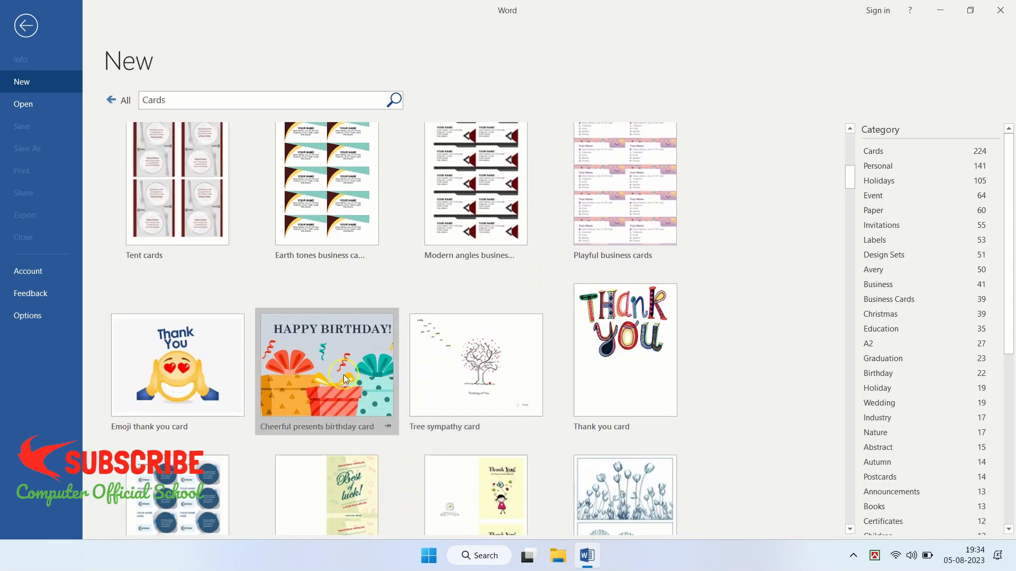
click(344, 375)
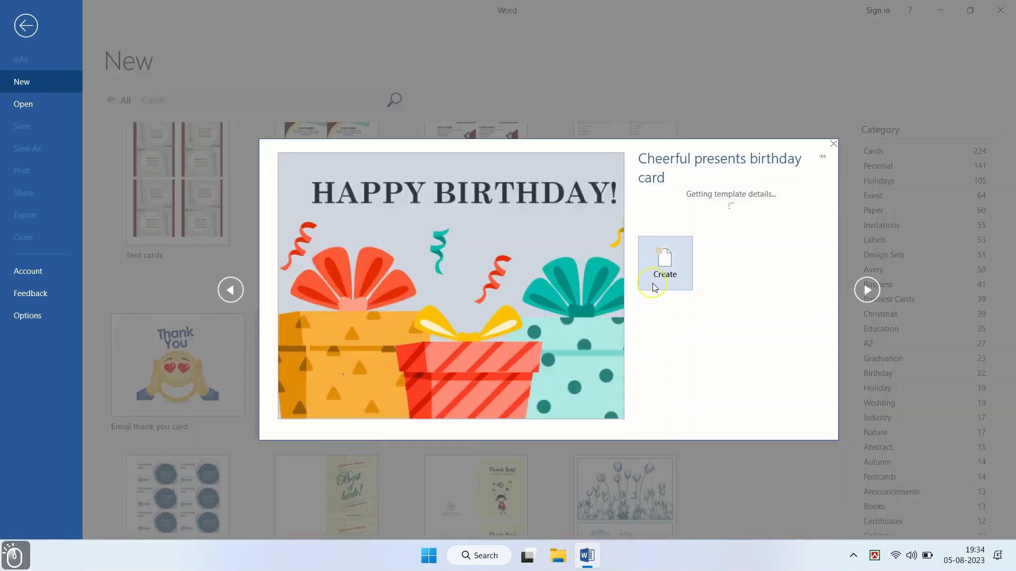
click(665, 328)
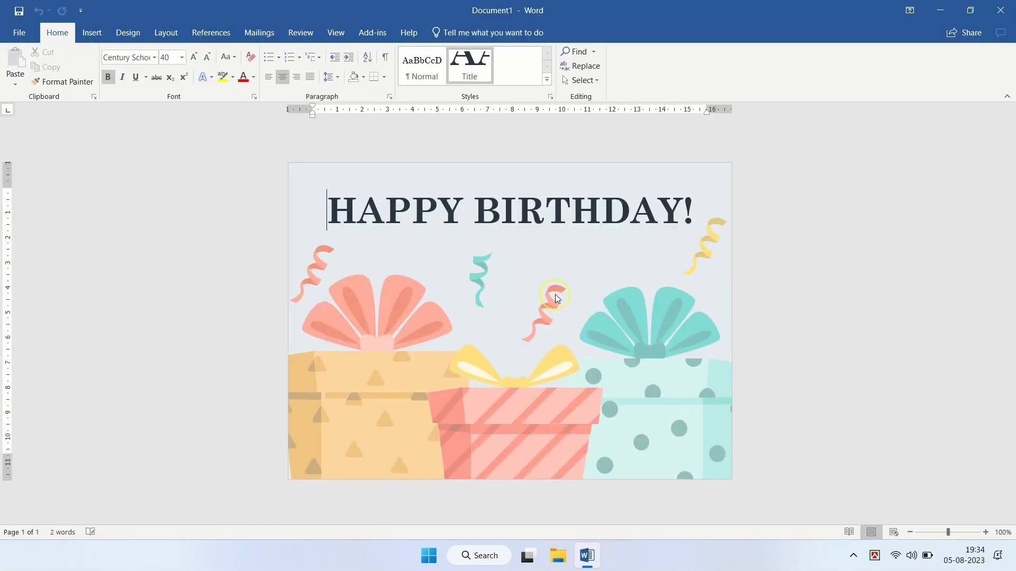
Step: Select the HAPPY BIRTHDAY! title and wrap it in a drawn text box
key(ctrl+a)
scroll(574, 293, up, 3)
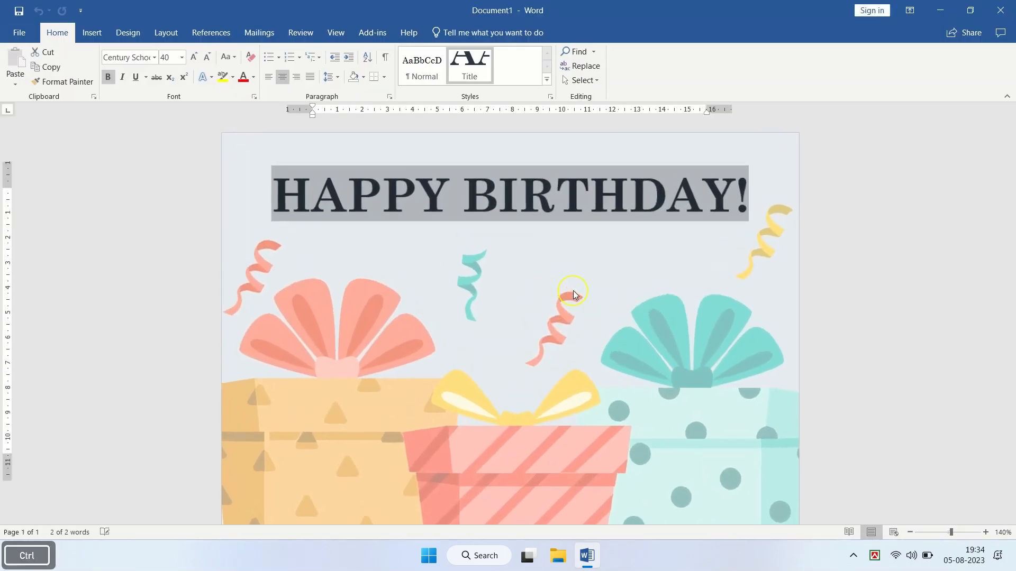
scroll(573, 293, down, 3)
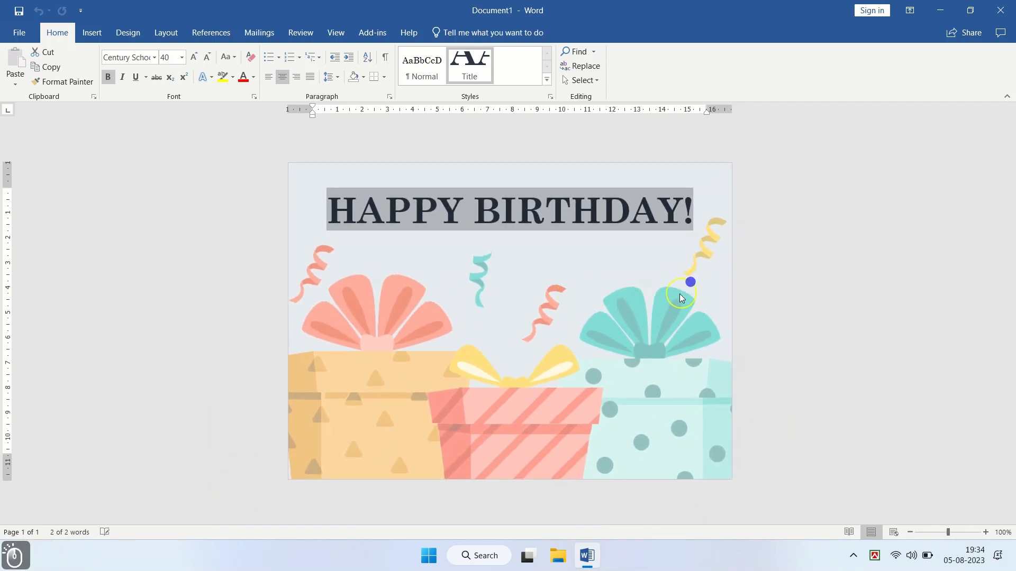
click(577, 351)
click(472, 277)
click(496, 271)
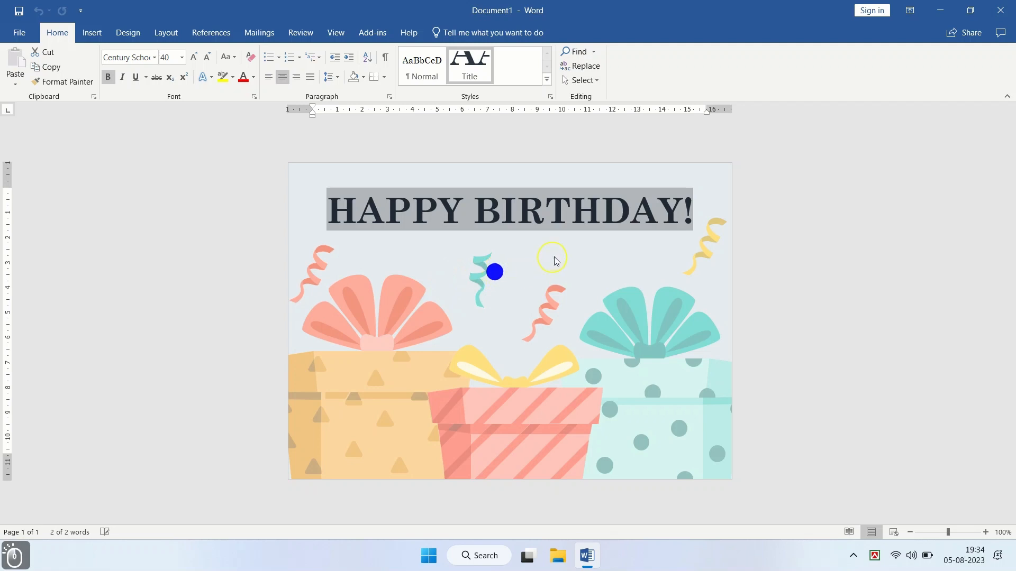
click(572, 215)
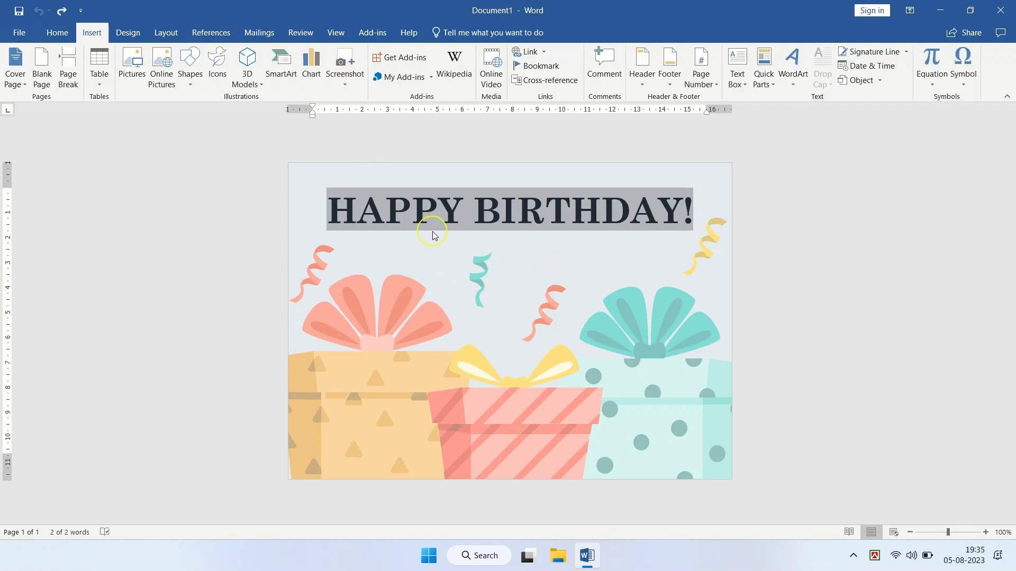
click(738, 66)
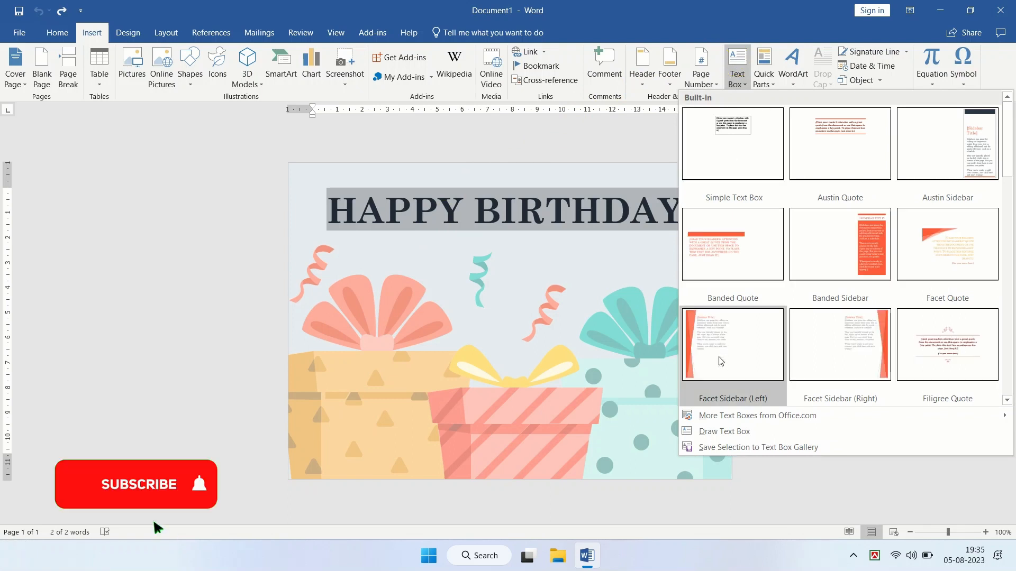
click(716, 433)
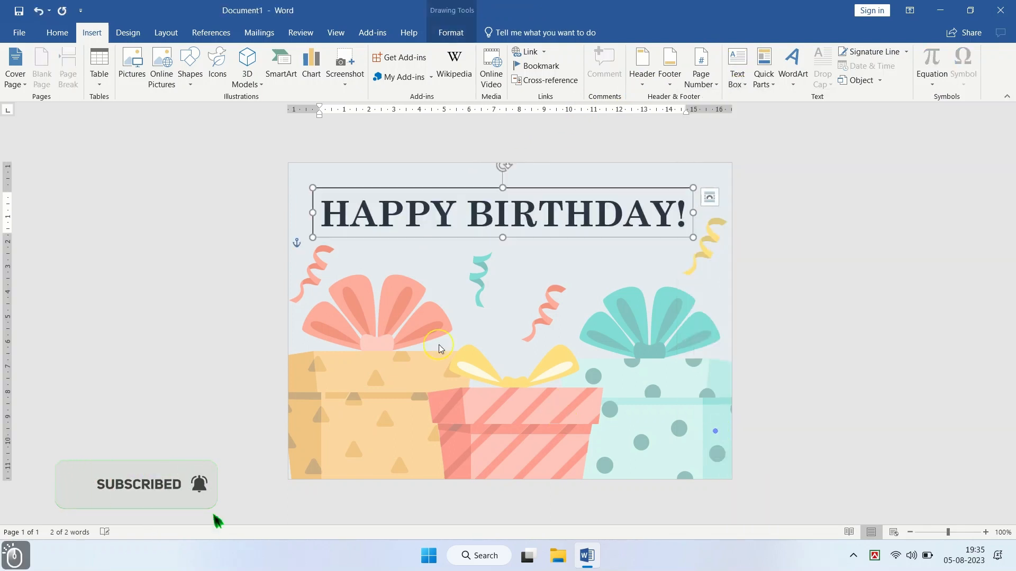
Step: Make the title text box taller and delete the title's final characters
click(525, 239)
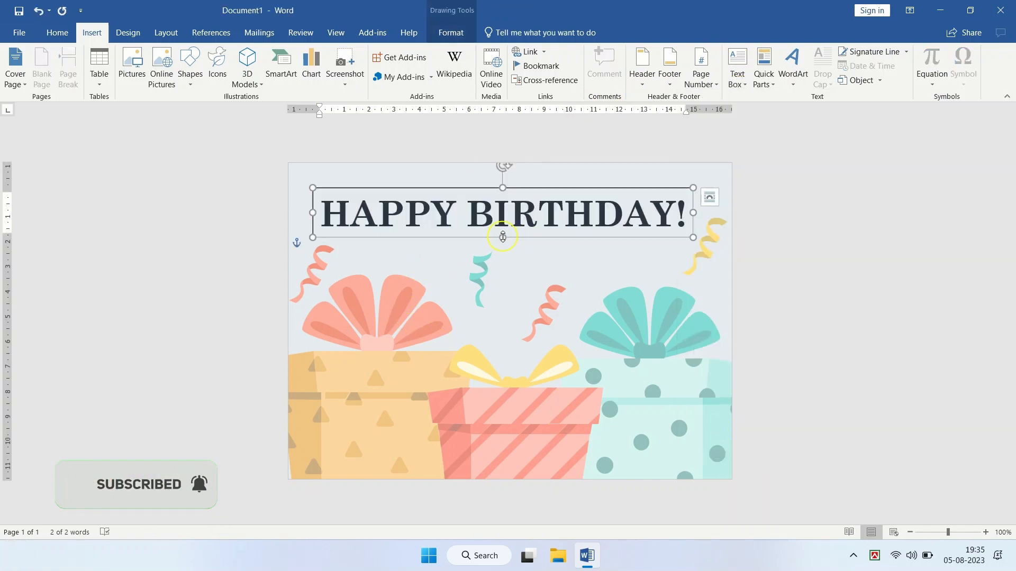
drag(503, 237, 503, 285)
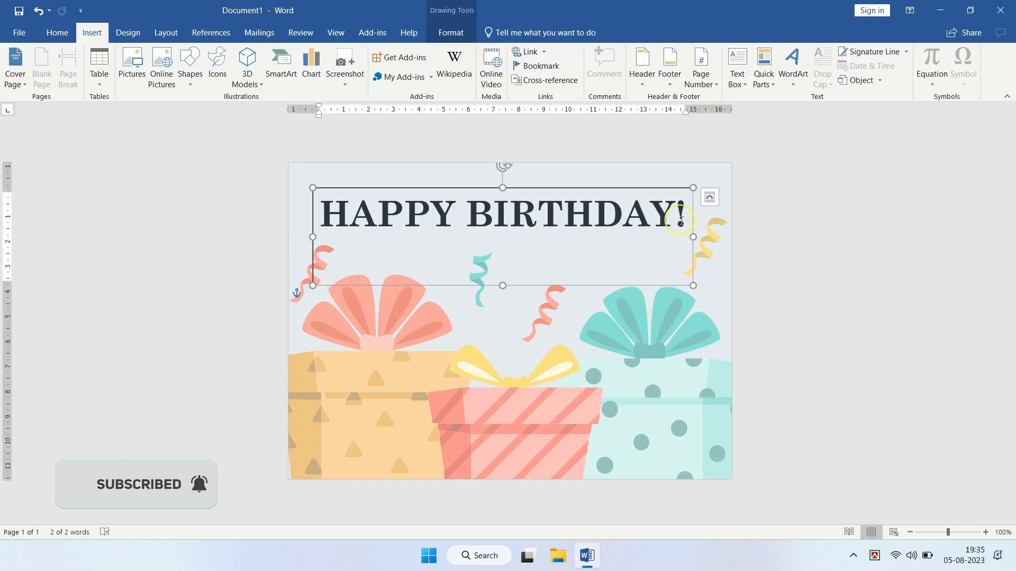
double_click(680, 221)
key(BackSpace)
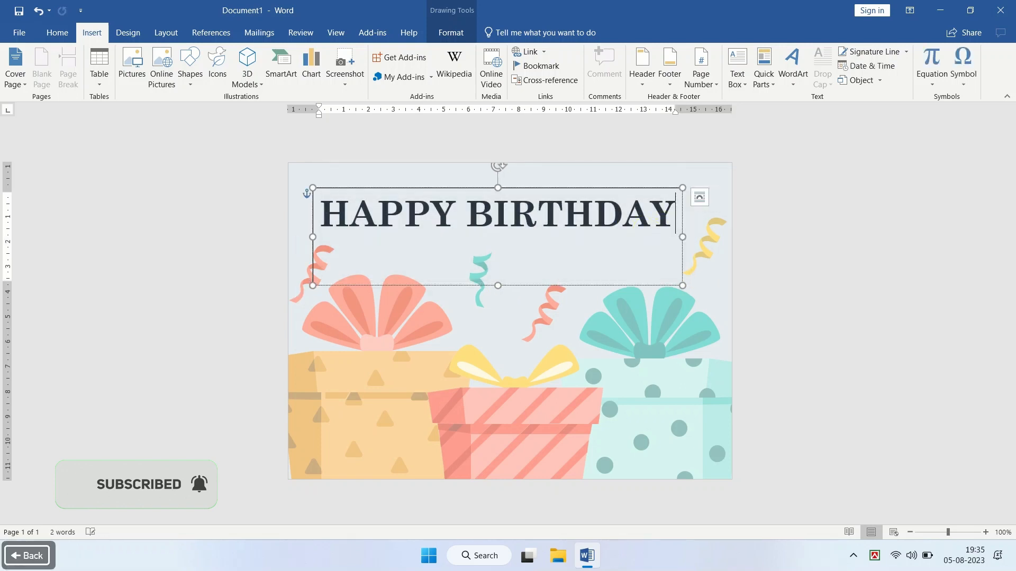
key(BackSpace)
key(BackSpace)
key(BackSpace)
key(BackSpace)
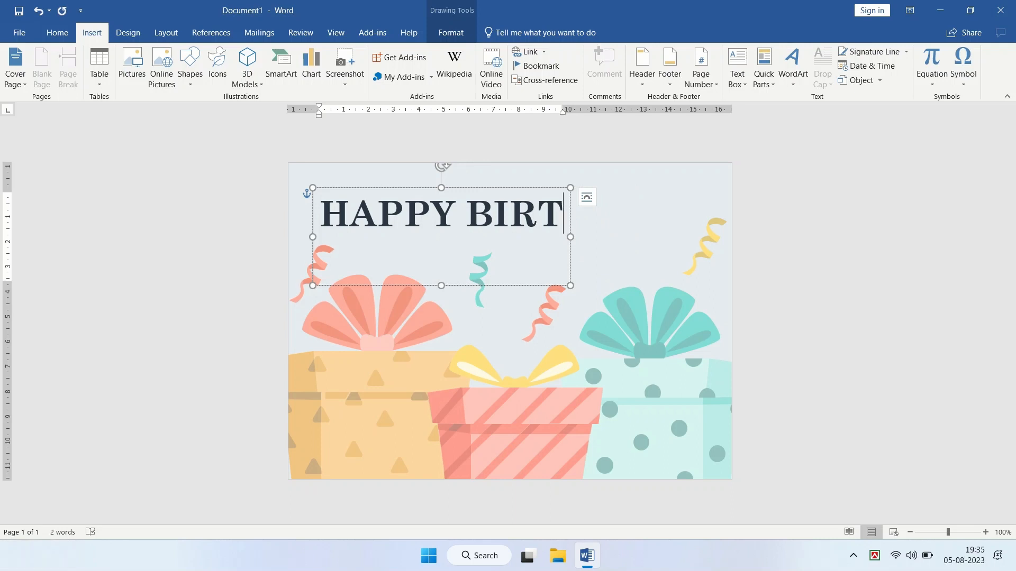